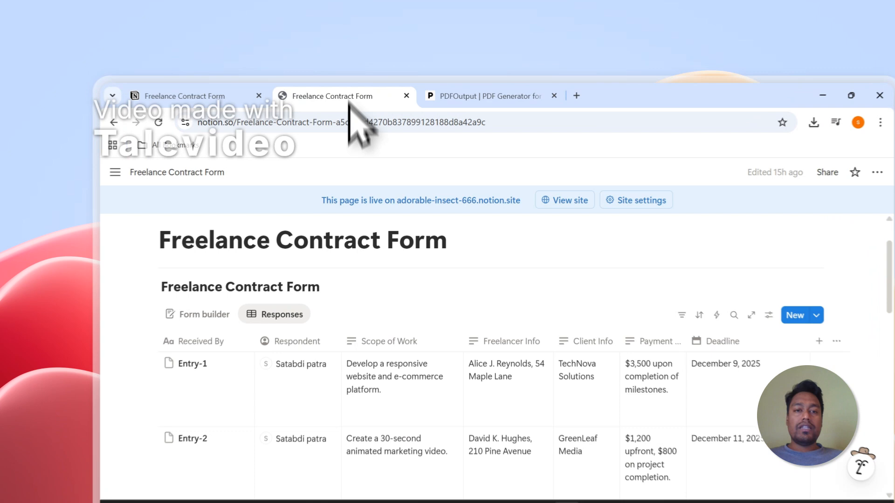
Step: Review Entry-1 and Entry-2 in the Responses table of the Freelance Contract Form
scroll(232, 346, "down", 2)
left_click(147, 301)
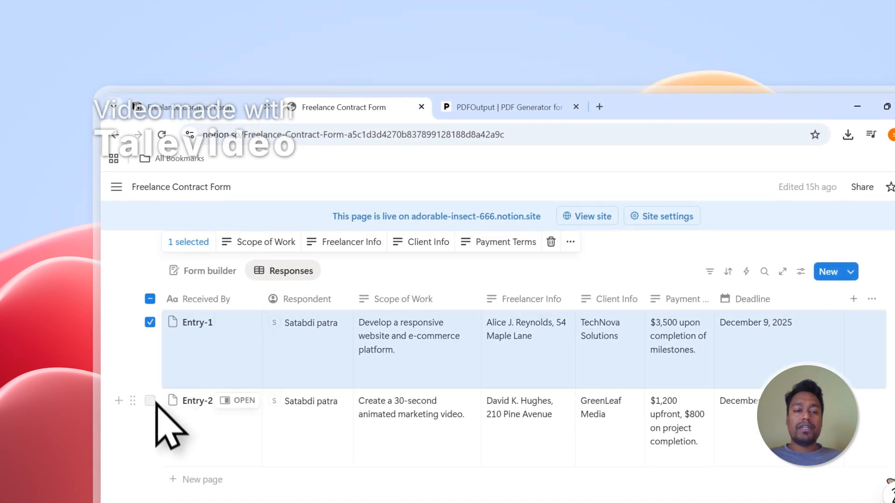
left_click(151, 401)
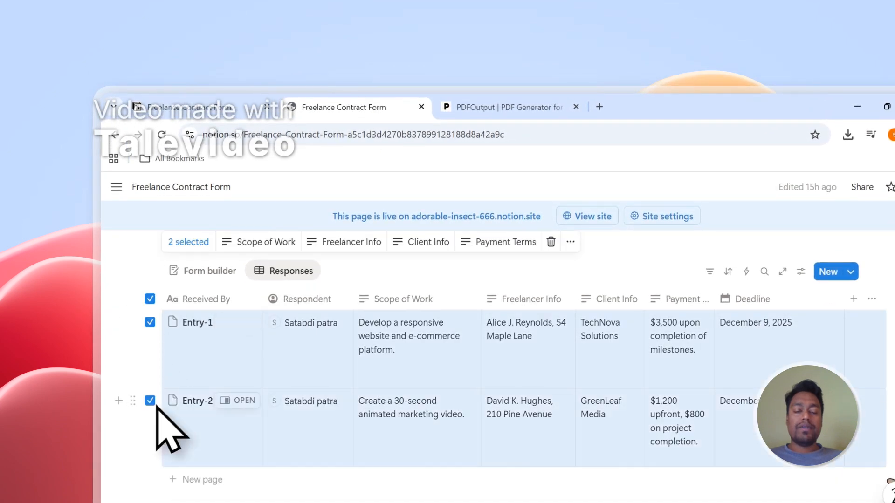
left_click(150, 299)
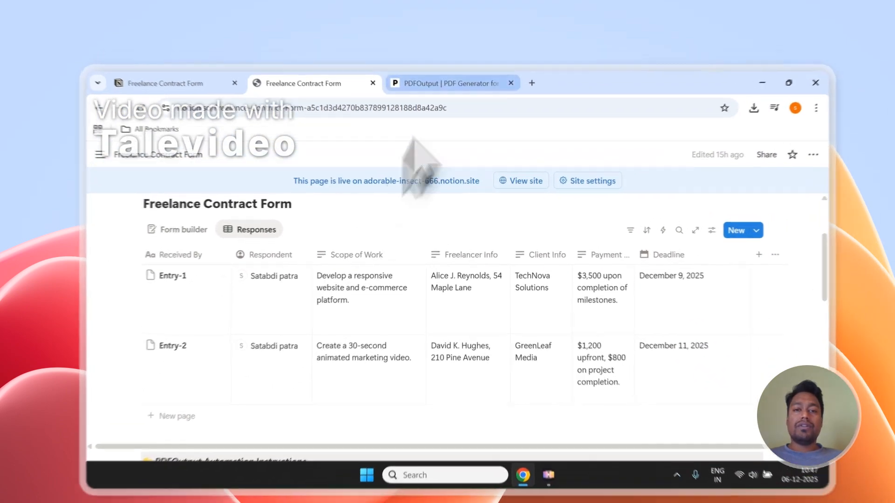
Step: Switch to the PDFOutput website and read its home page description of generating PDFs from Google Docs using a Notion database
left_click(441, 68)
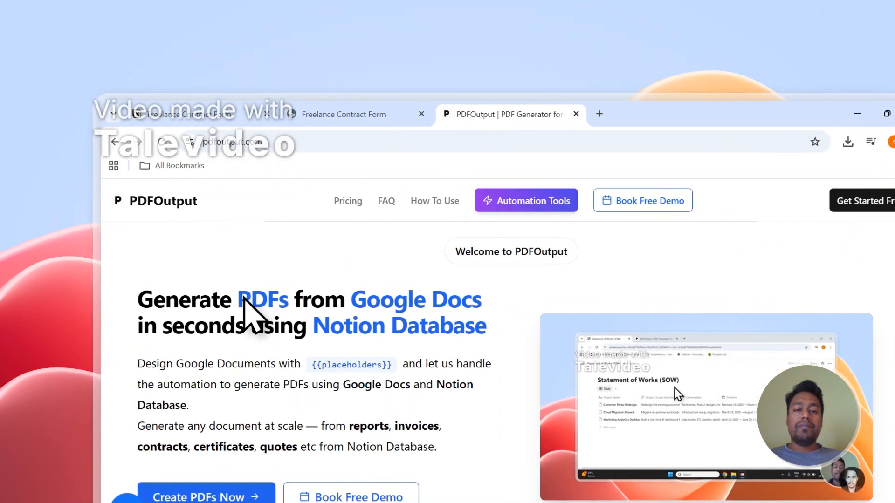
left_click_drag(244, 298, 294, 302)
left_click_drag(351, 300, 482, 300)
left_click_drag(277, 284, 462, 282)
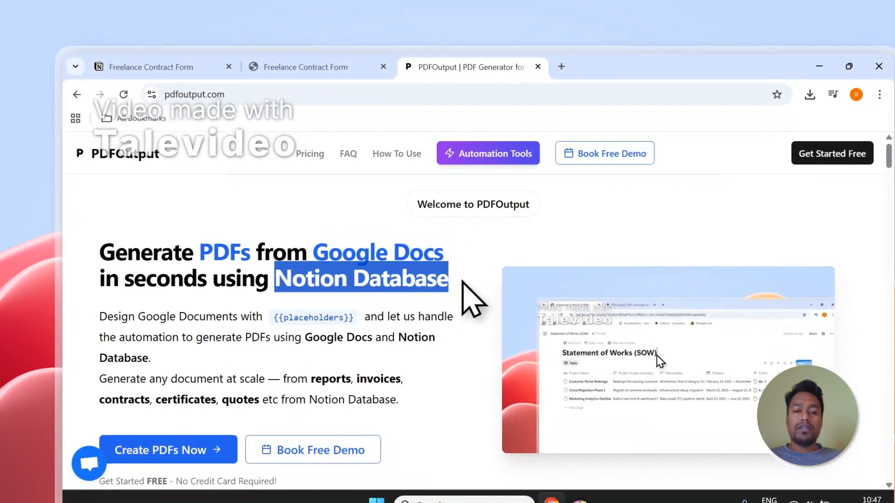
scroll(355, 287, "down", 1)
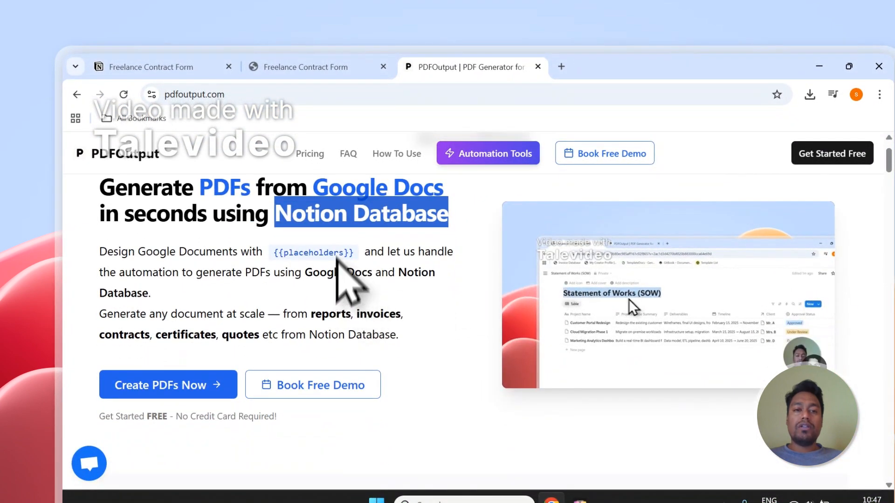
left_click(330, 69)
left_click(450, 63)
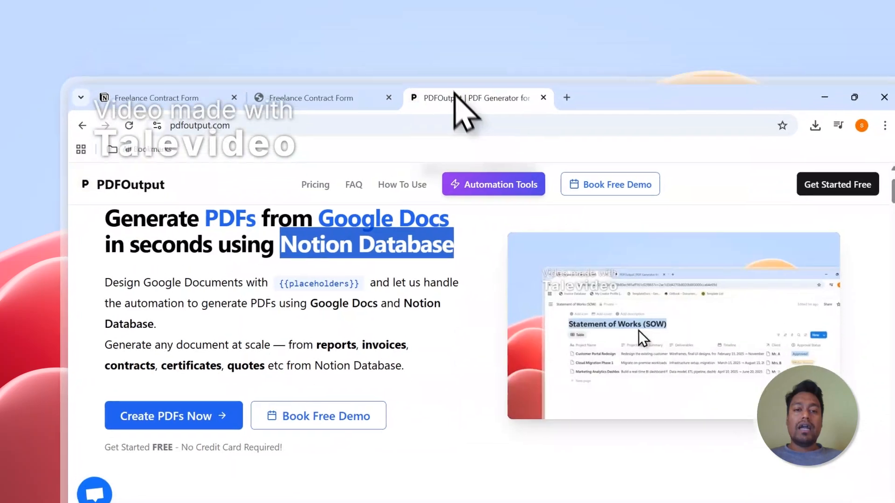
scroll(368, 288, "up", 1)
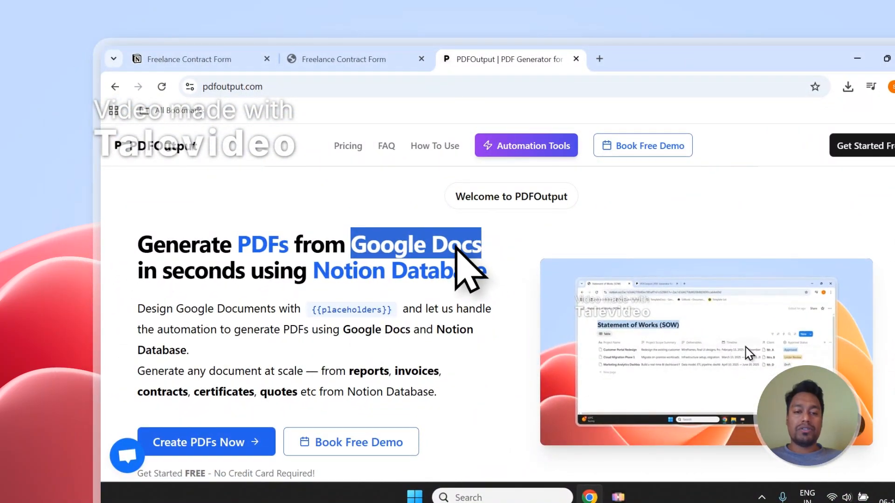
scroll(456, 248, "down", 1)
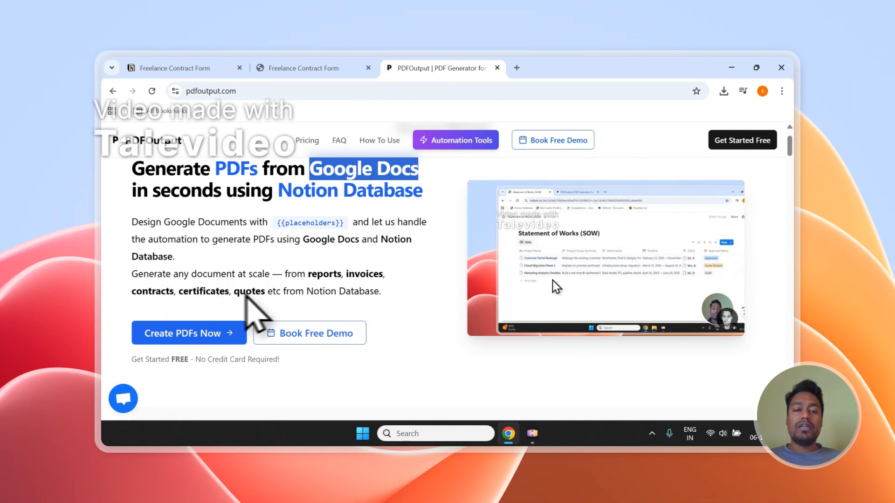
left_click_drag(265, 293, 304, 277)
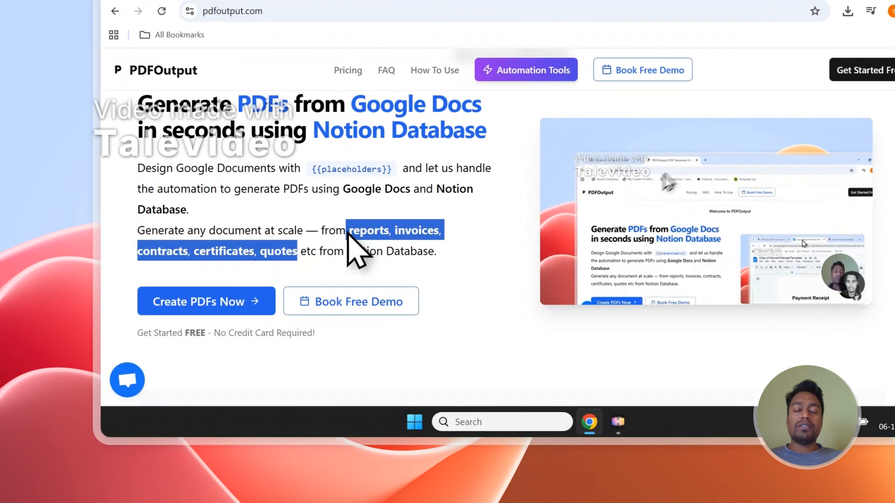
scroll(351, 219, "up", 1)
scroll(350, 205, "down", 2)
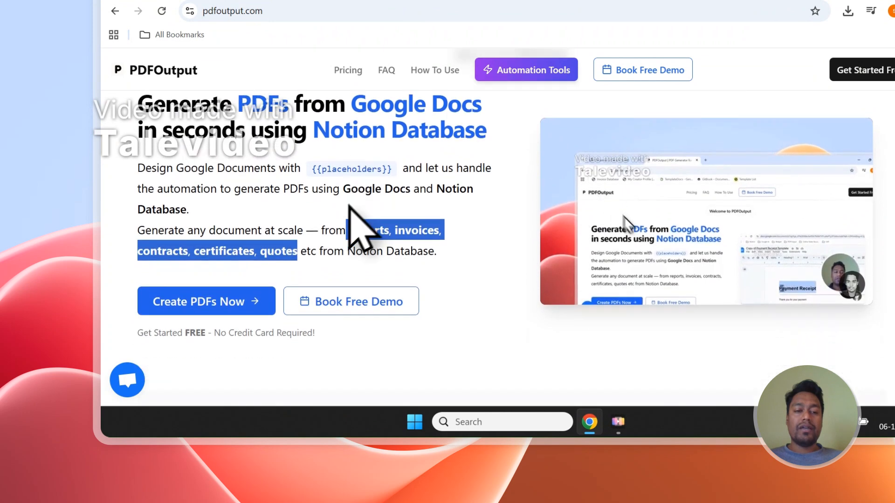
Step: Start creating PDFs in PDFOutput and sign in with a Google account
left_click(232, 295)
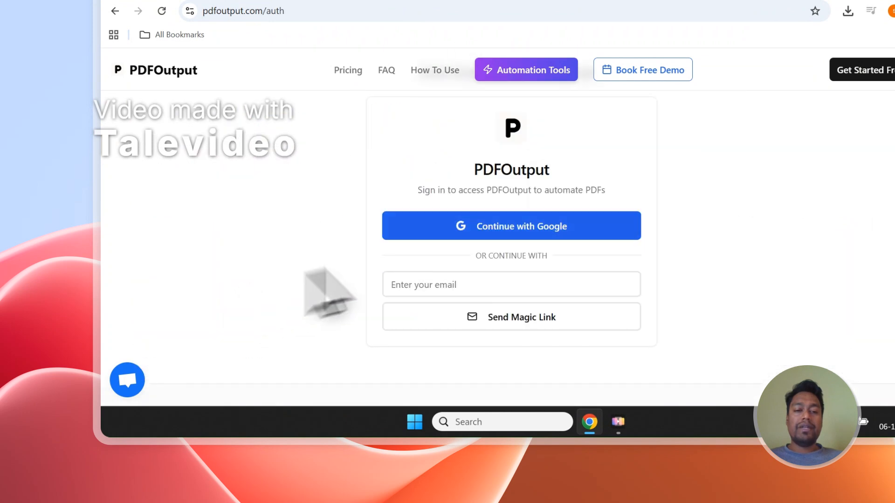
left_click(462, 212)
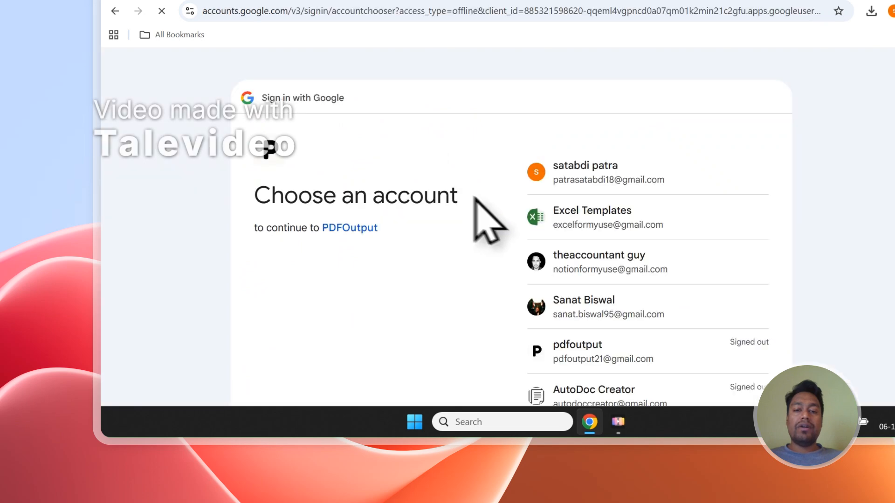
left_click(574, 265)
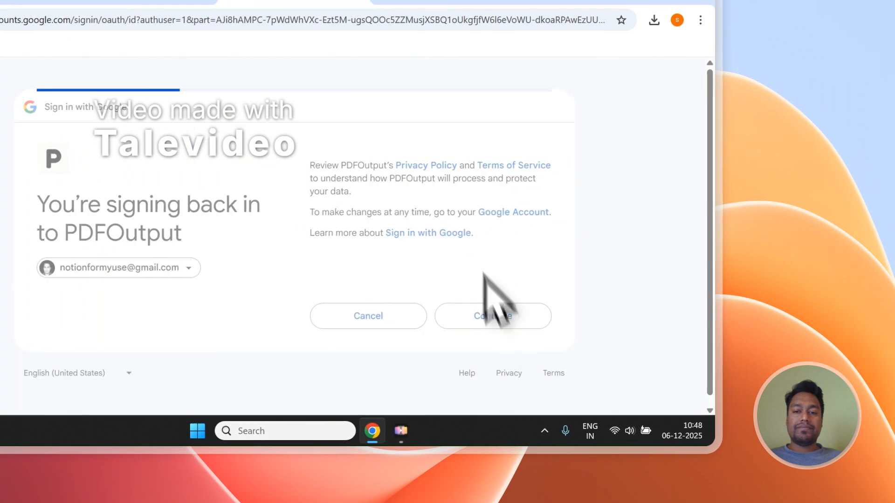
left_click(489, 312)
left_click(492, 407)
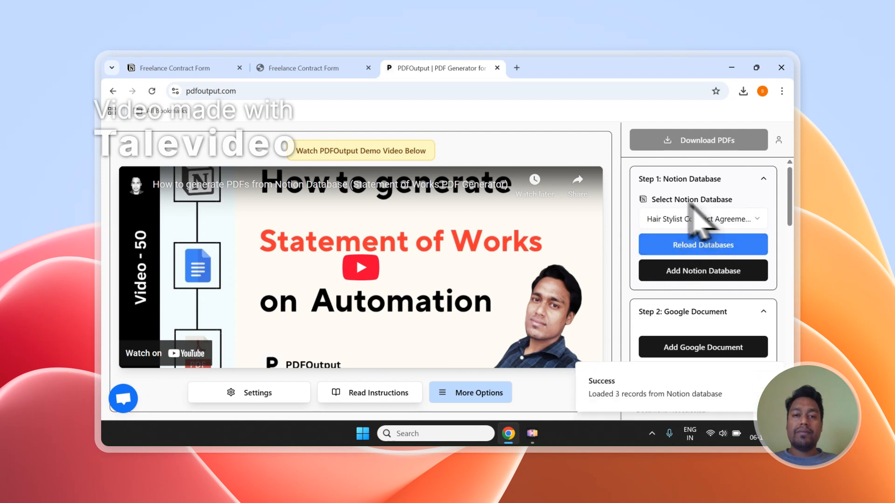
Step: Check the Freelance Contract Form page in Notion, and examine PDFOutput's Notion database, Google document and mapping sections
left_click(326, 68)
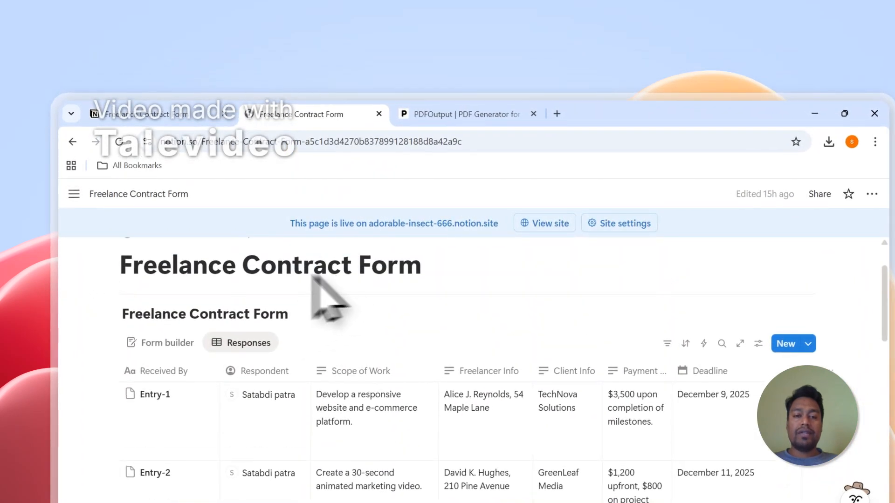
scroll(354, 322, "up", 2)
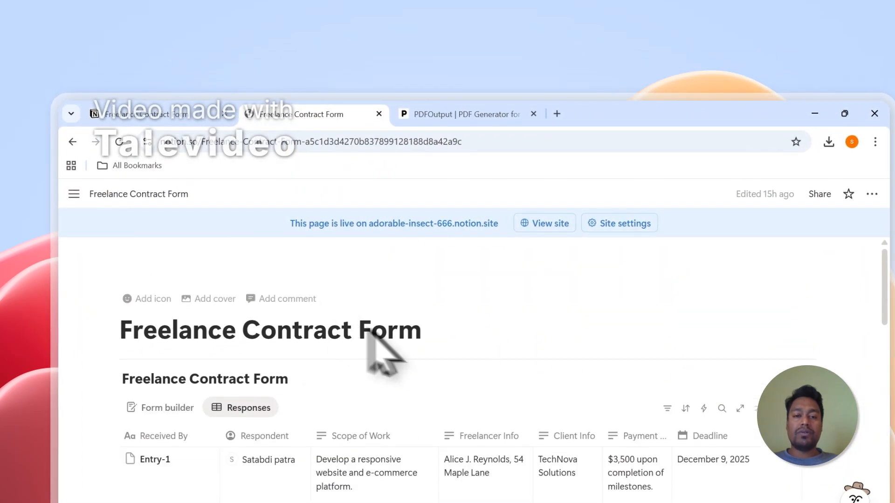
left_click(447, 112)
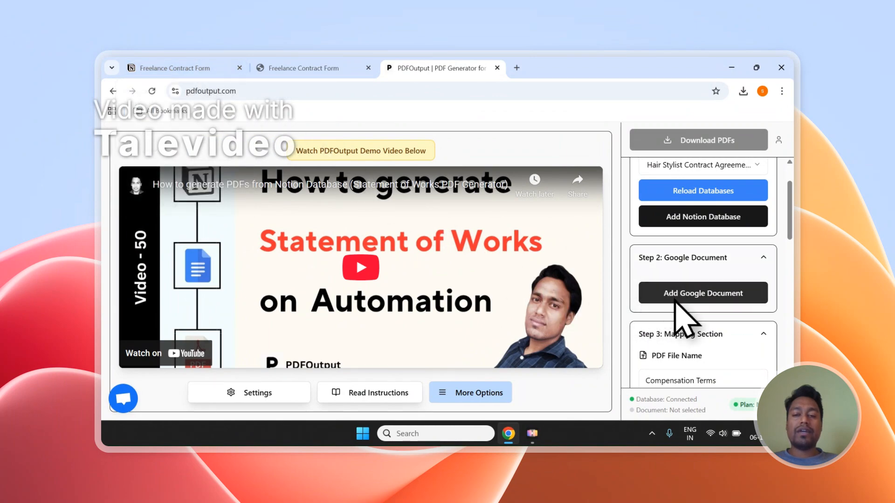
scroll(695, 303, "down", 8)
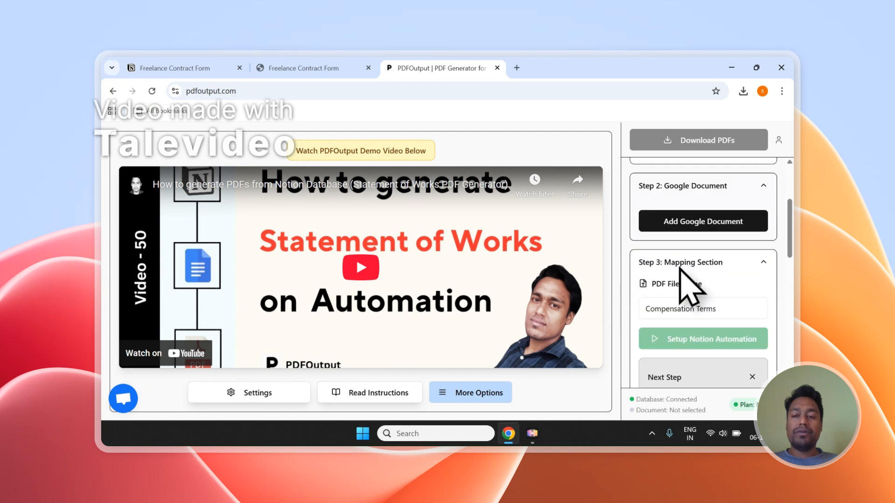
scroll(733, 263, "down", 3)
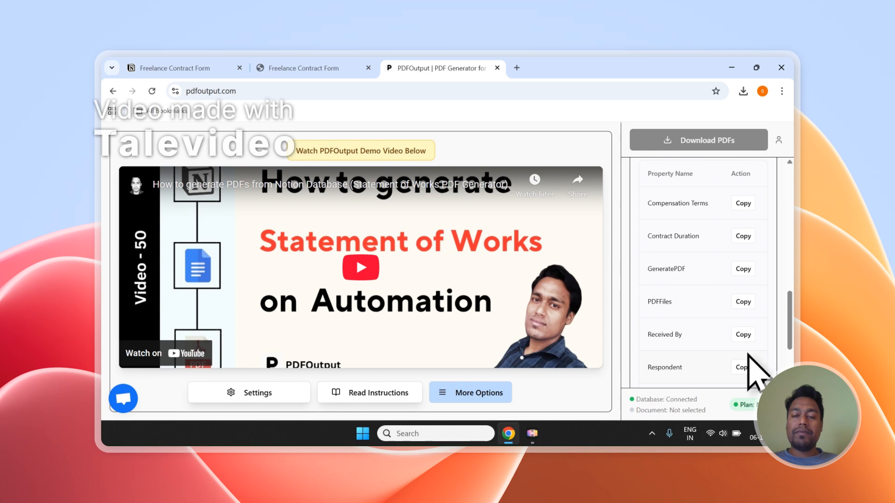
scroll(699, 260, "up", 10)
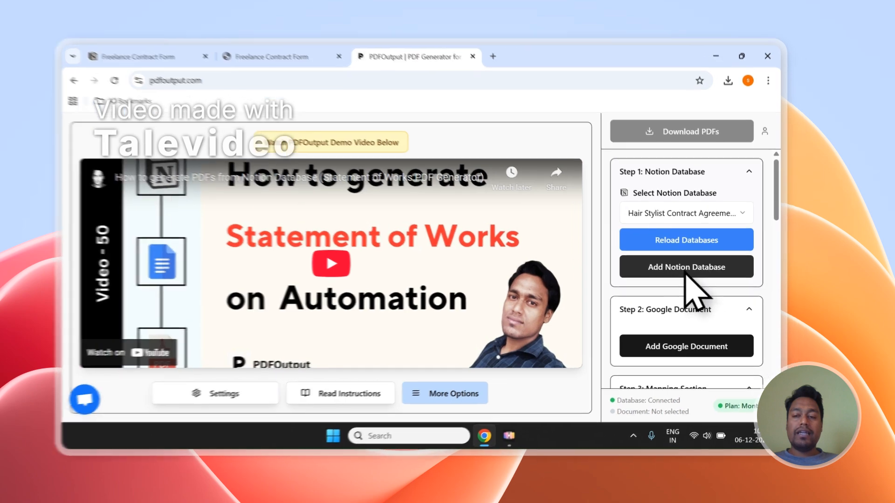
Step: Start adding a Notion database in PDFOutput, and copy the page title "Freelance Contract Form" from Notion
left_click(704, 272)
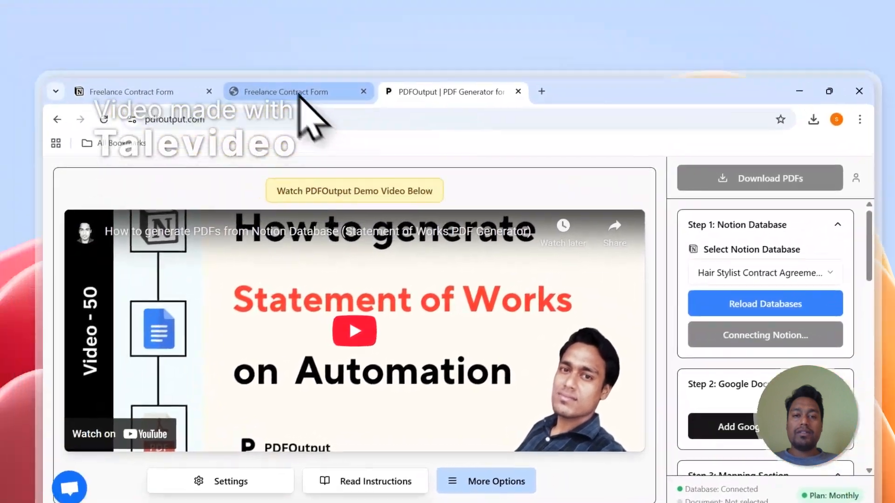
left_click(139, 7)
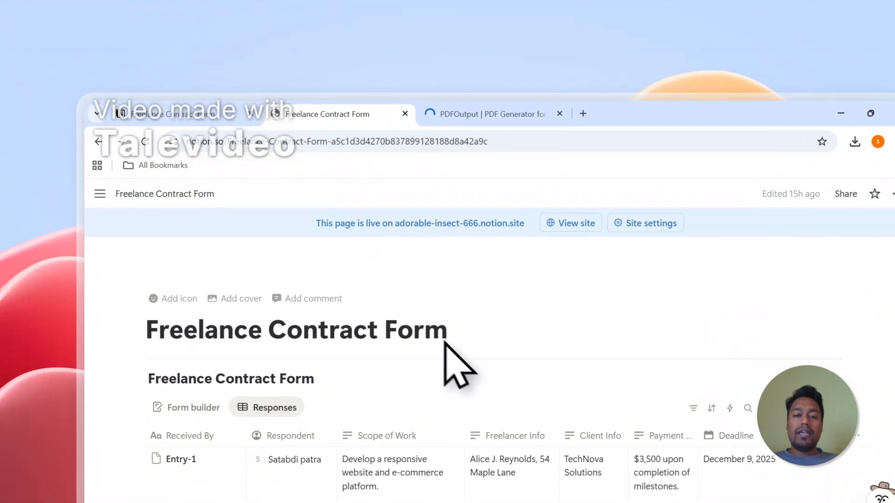
left_click_drag(445, 342, 148, 333)
right_click(209, 340)
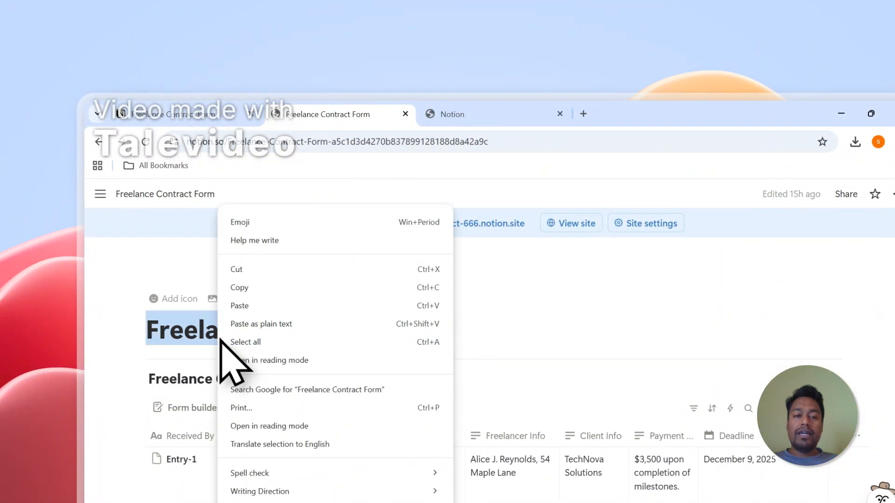
left_click(218, 290)
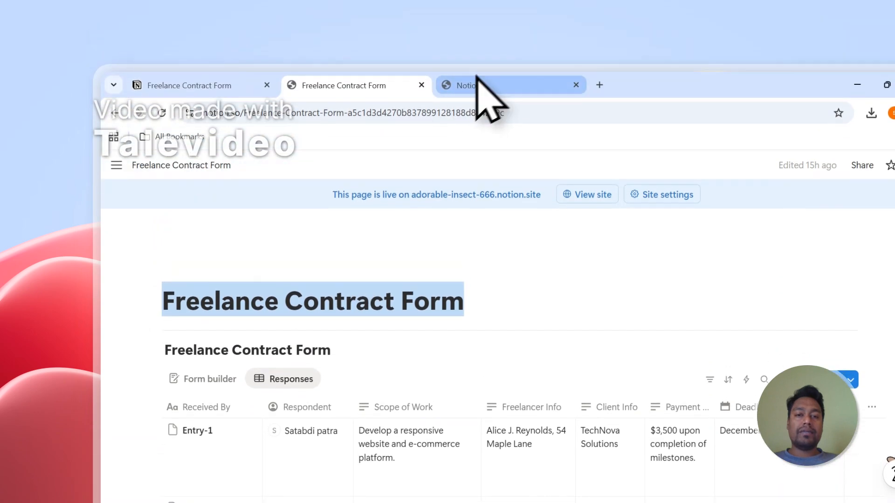
Step: Continue the PDFOutput connection to page selection and search the pages for the copied title "Freelance Contract Form"
left_click(478, 82)
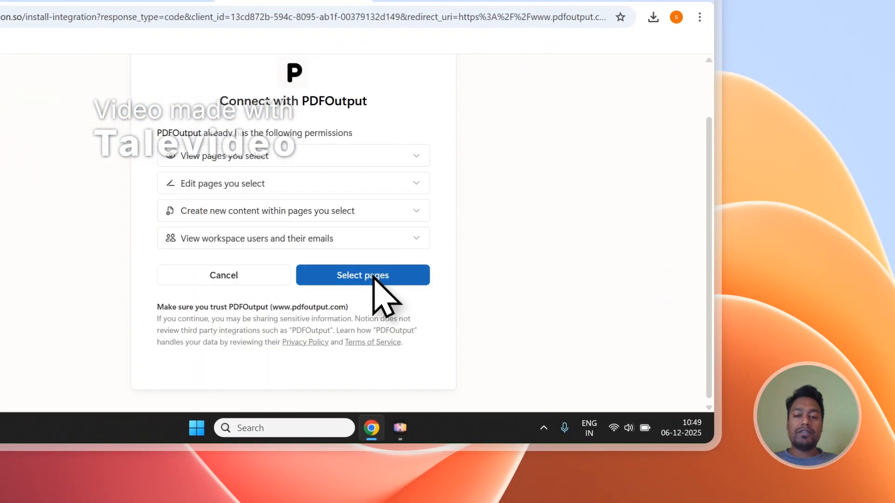
left_click(377, 276)
right_click(198, 190)
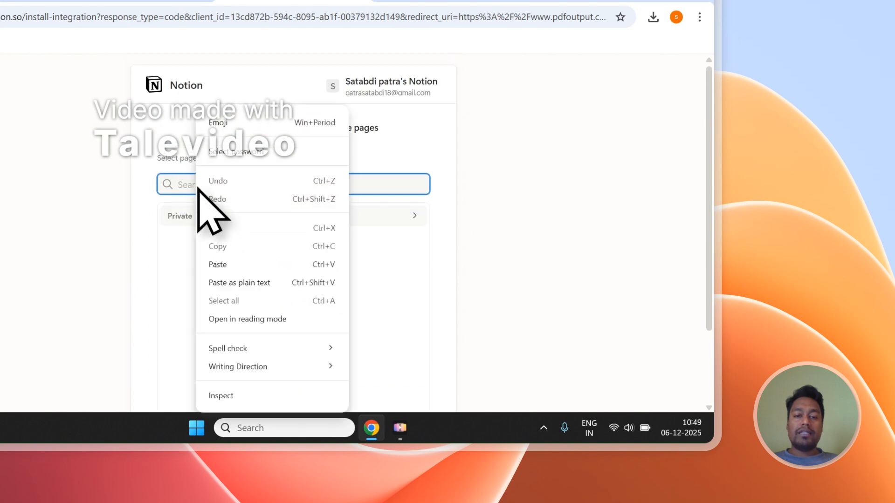
left_click(214, 269)
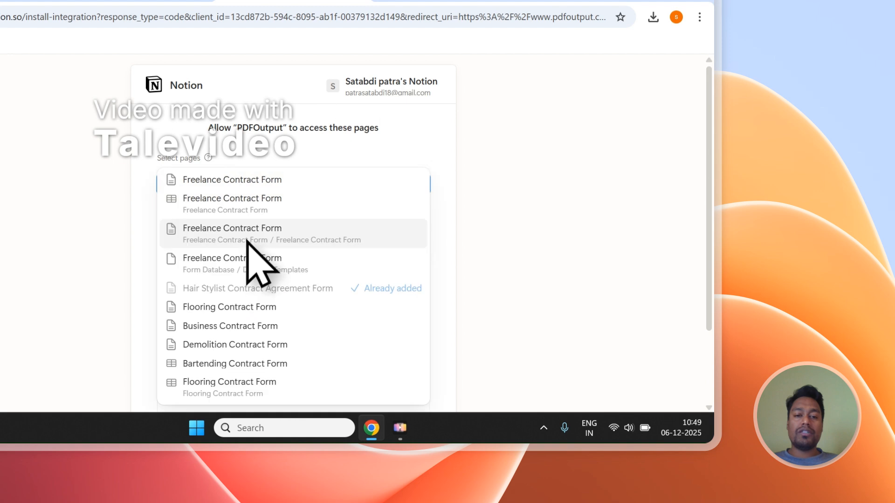
Step: Clear the page search and look through the top-level pages in the Private section
left_click(194, 185)
left_click(311, 149)
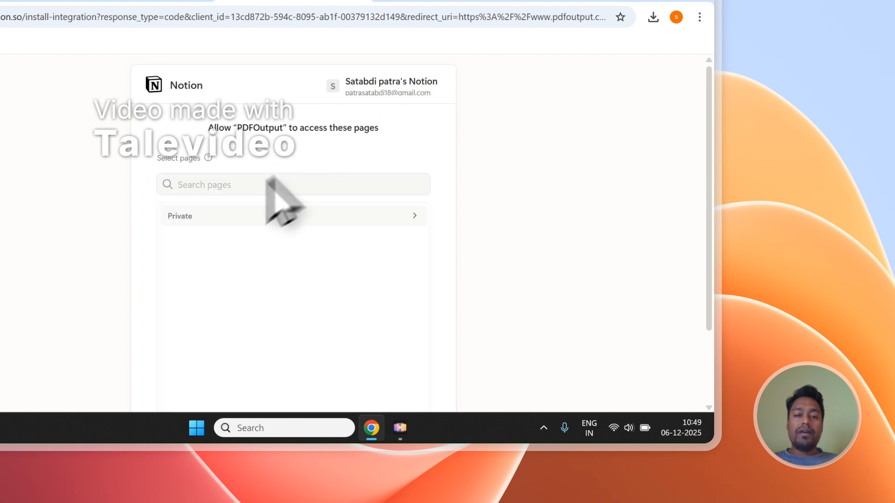
left_click(204, 224)
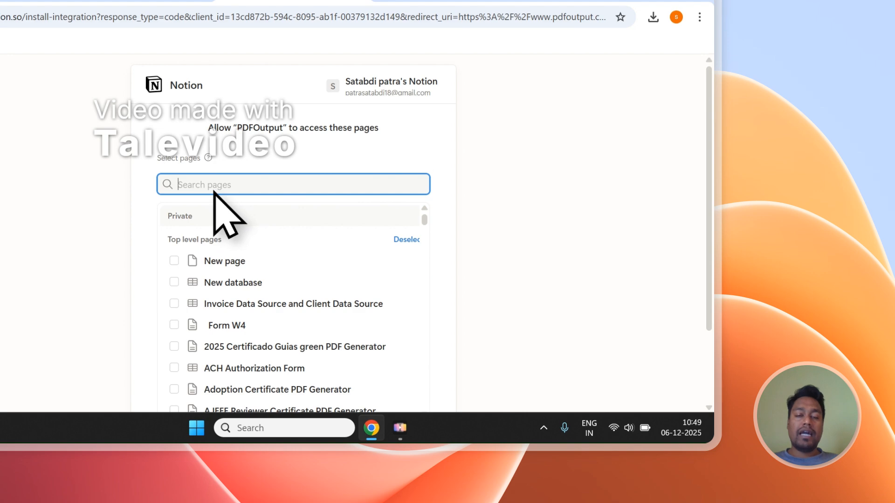
scroll(199, 254, "down", 1)
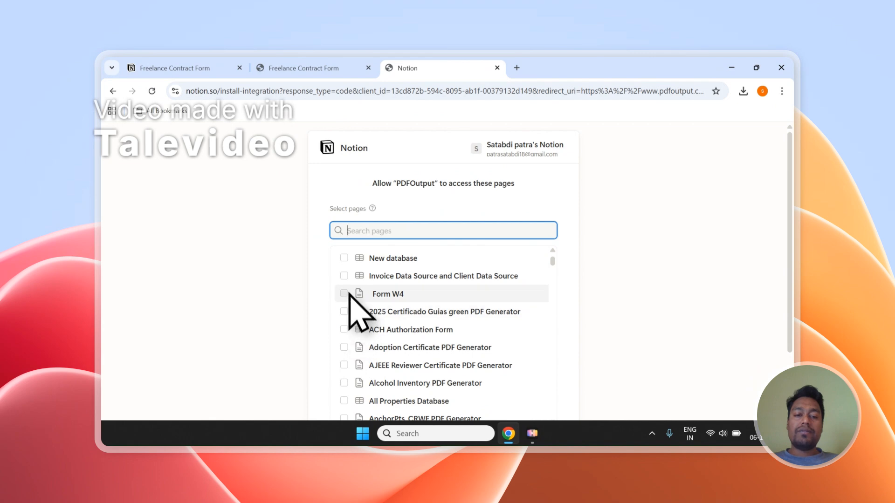
scroll(351, 281, "up", 2)
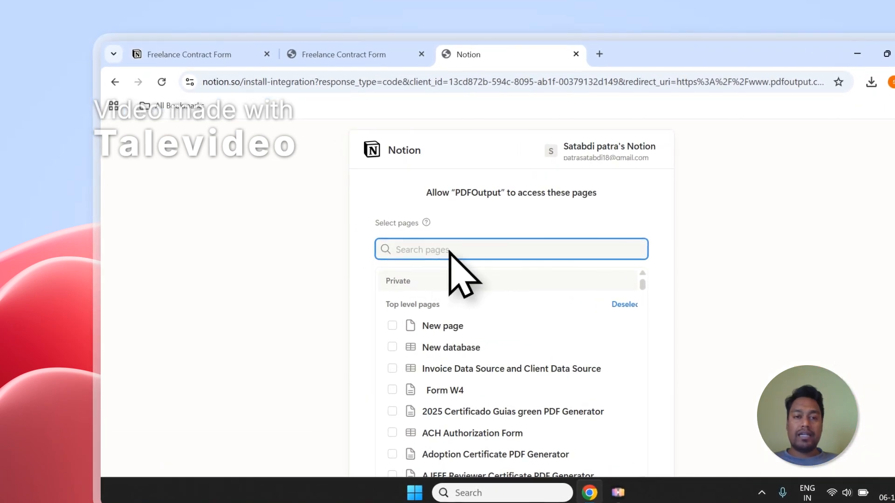
Step: Return to the Freelance Contract Form page and select the words "Freelance Contract" in its title
left_click(347, 54)
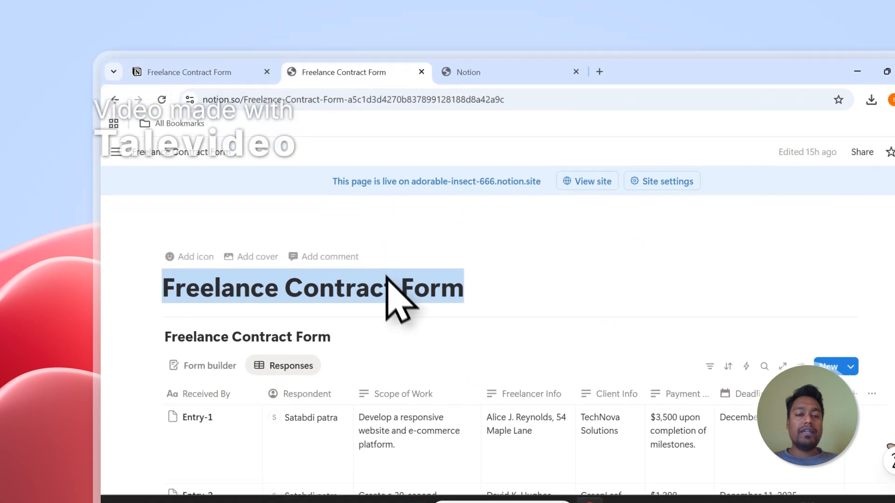
left_click(385, 285)
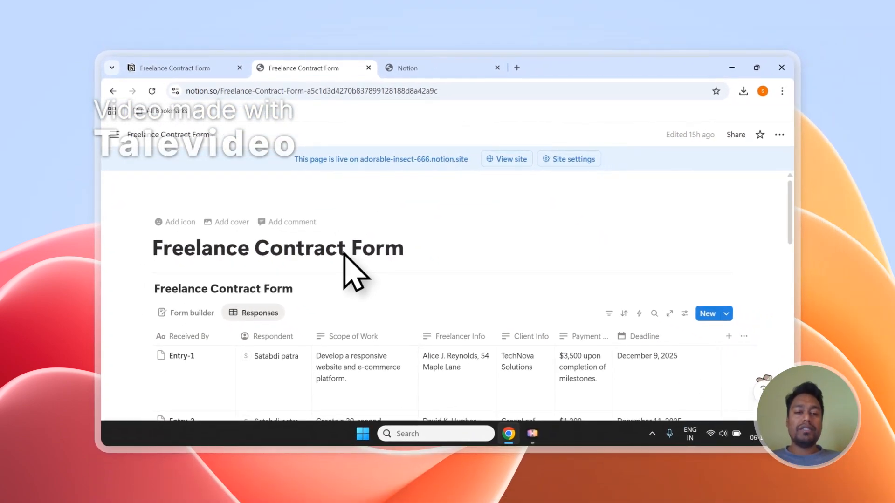
left_click_drag(153, 247, 345, 246)
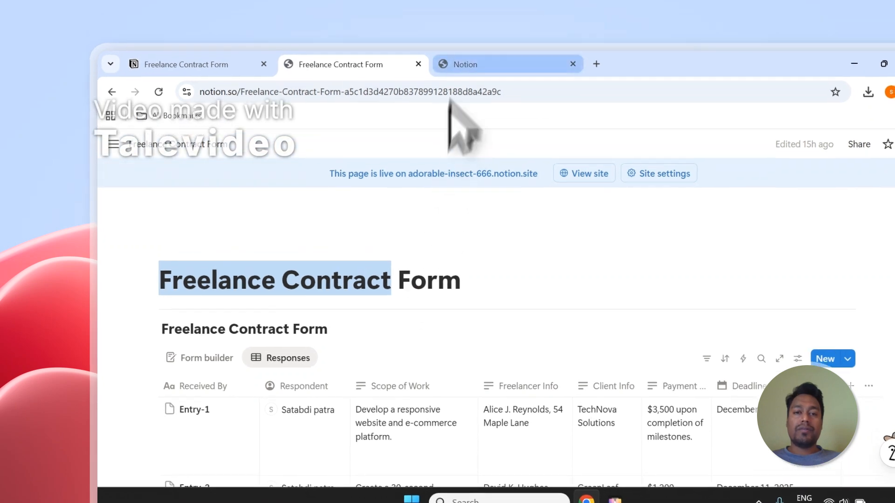
Step: Return to the Notion authorization page and allow PDFOutput access to the pages
left_click(459, 39)
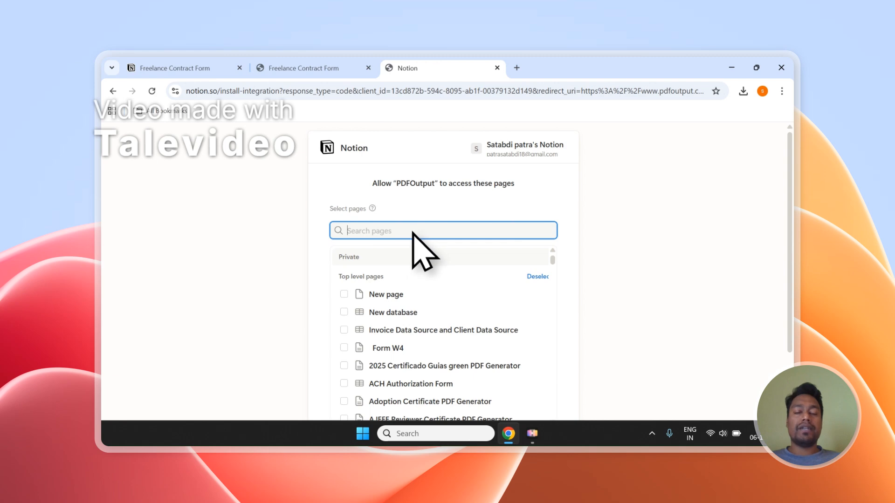
scroll(549, 208, "down", 2)
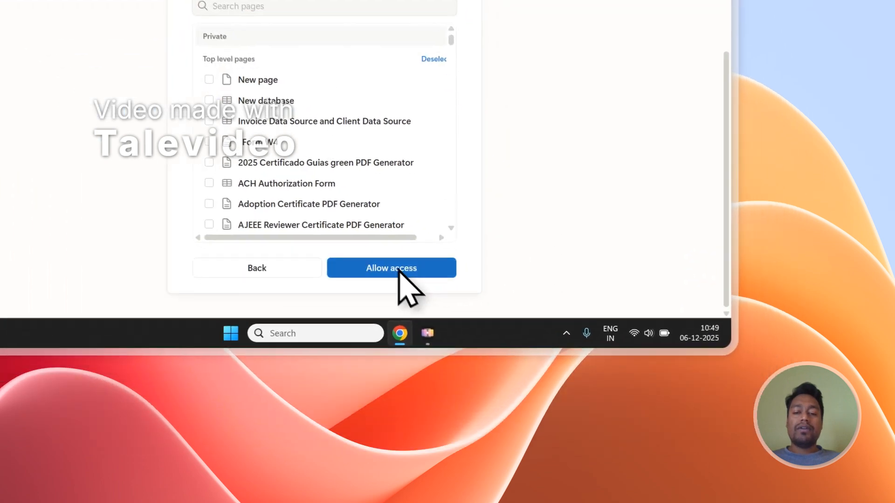
left_click(501, 377)
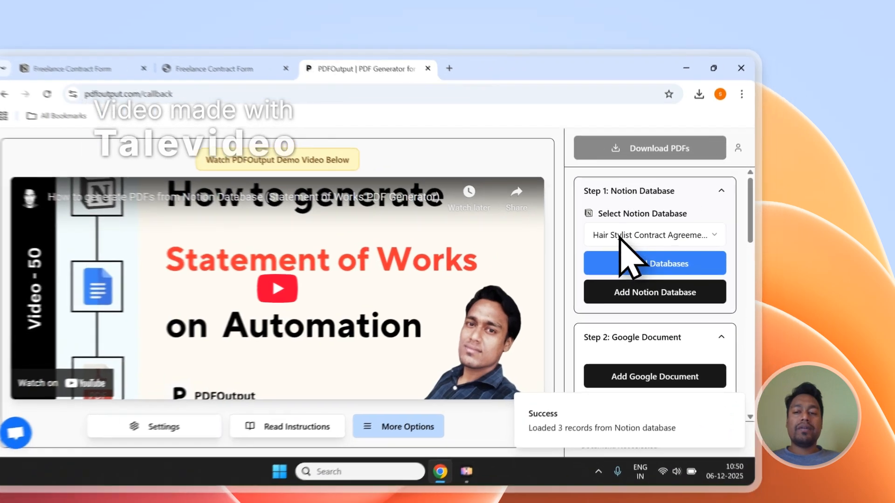
Step: Reload the Notion databases in PDFOutput and check the list for Freelance Contract Form as the chosen database
left_click(678, 219)
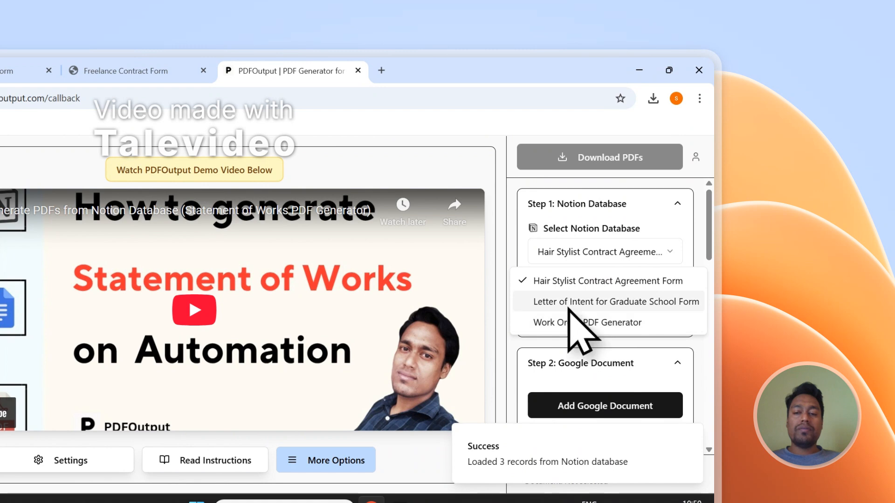
left_click(578, 280)
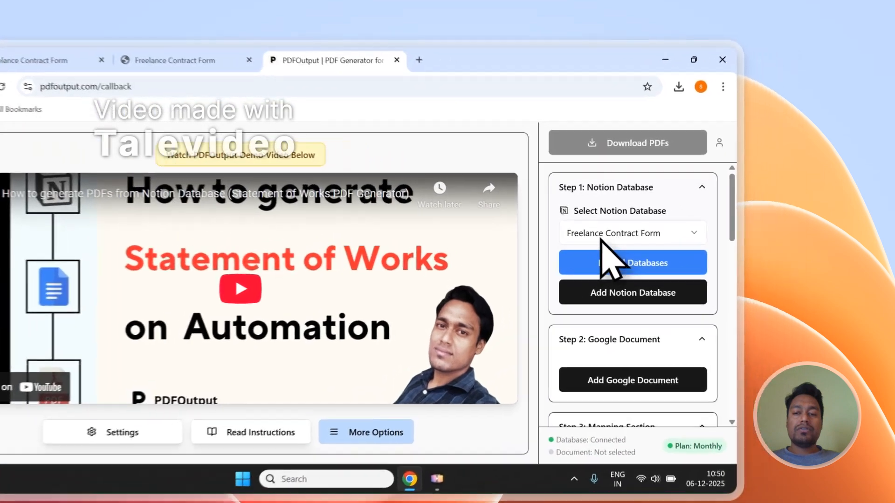
left_click(683, 223)
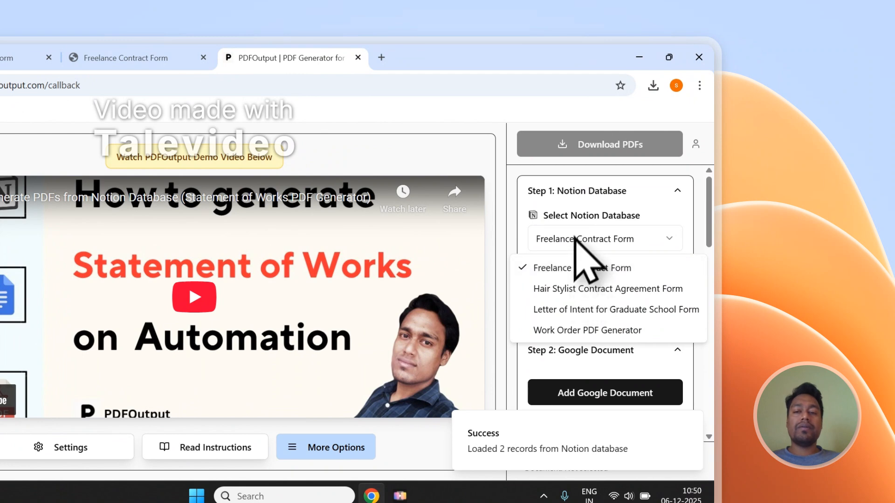
left_click(567, 271)
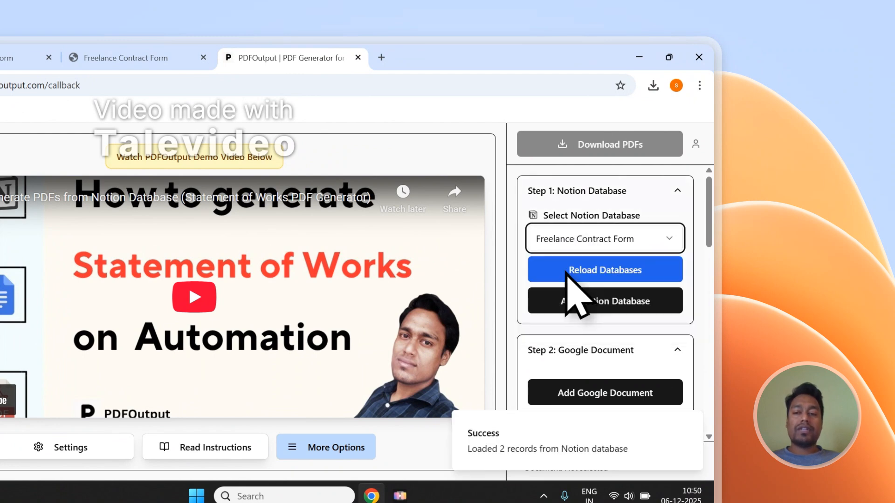
Step: Look through the Freelance Contract Form property names that can be copied as placeholders
left_click_drag(709, 221, 715, 363)
scroll(666, 323, "up", 2)
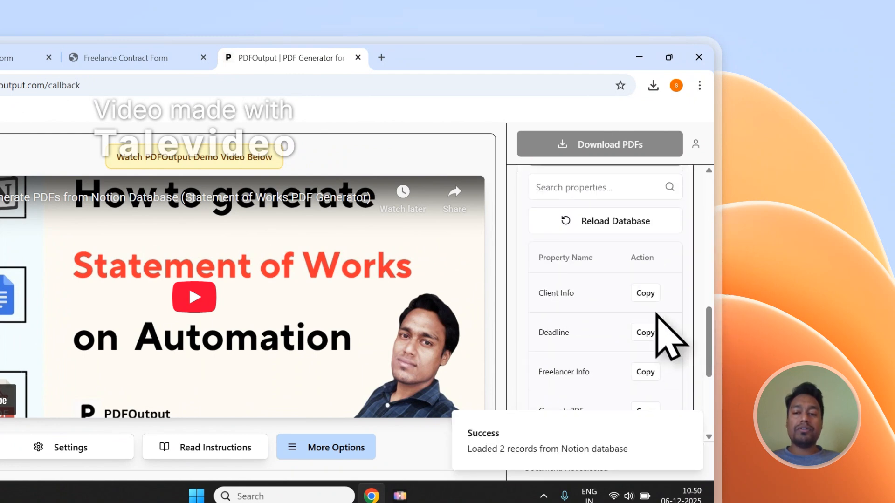
scroll(646, 328, "down", 3)
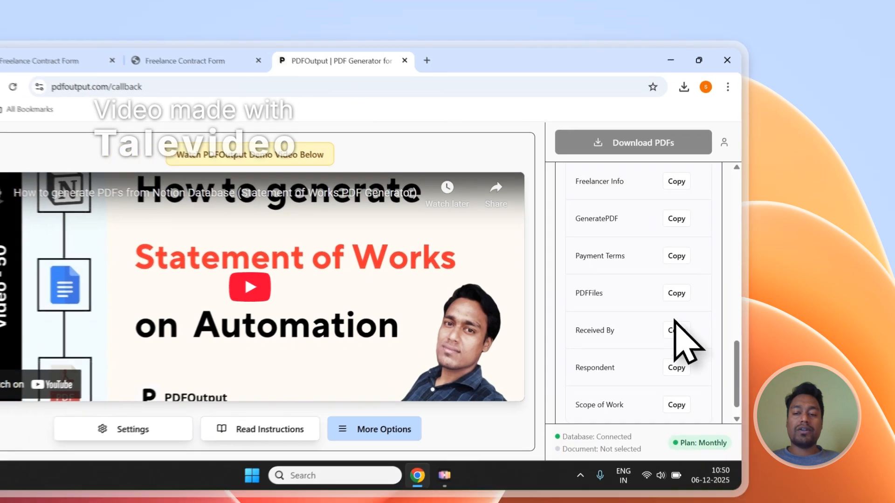
scroll(650, 357, "up", 1)
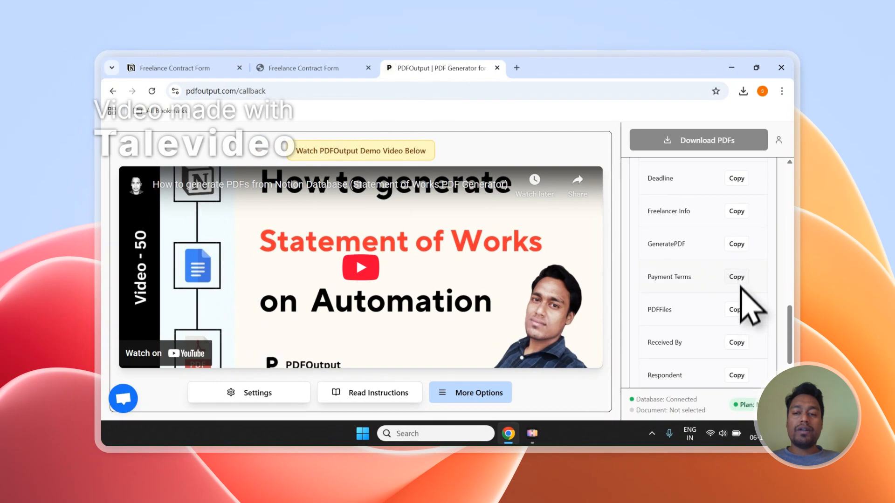
scroll(741, 287, "up", 2)
scroll(748, 336, "up", 10)
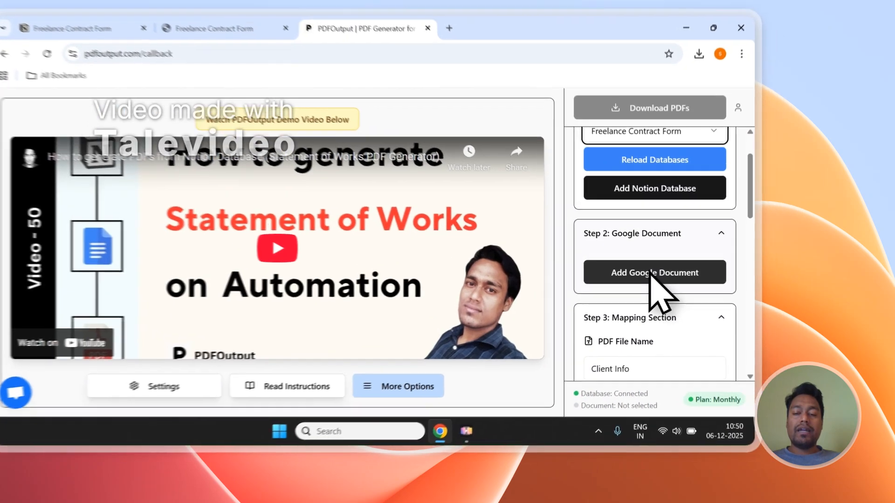
left_click(720, 289)
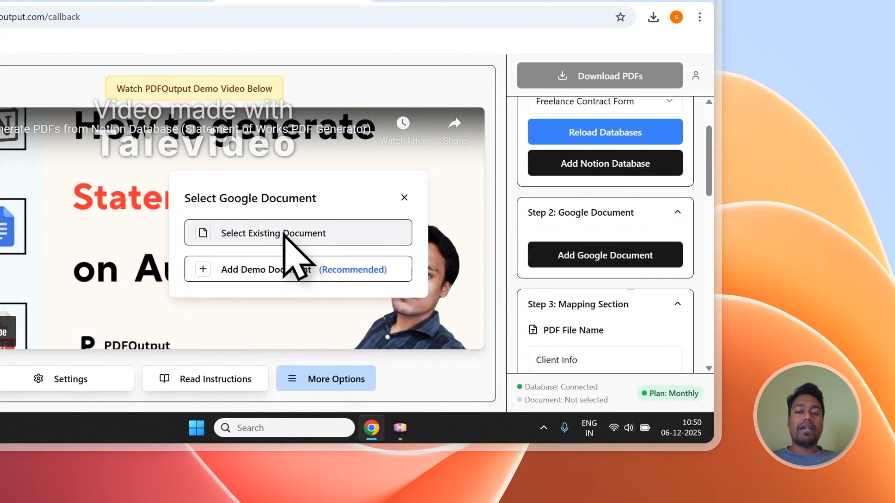
left_click(269, 234)
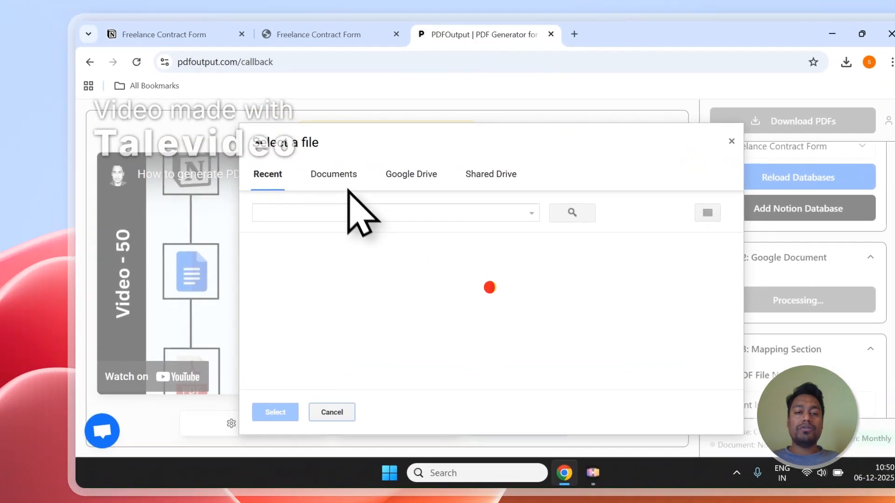
left_click(150, 132)
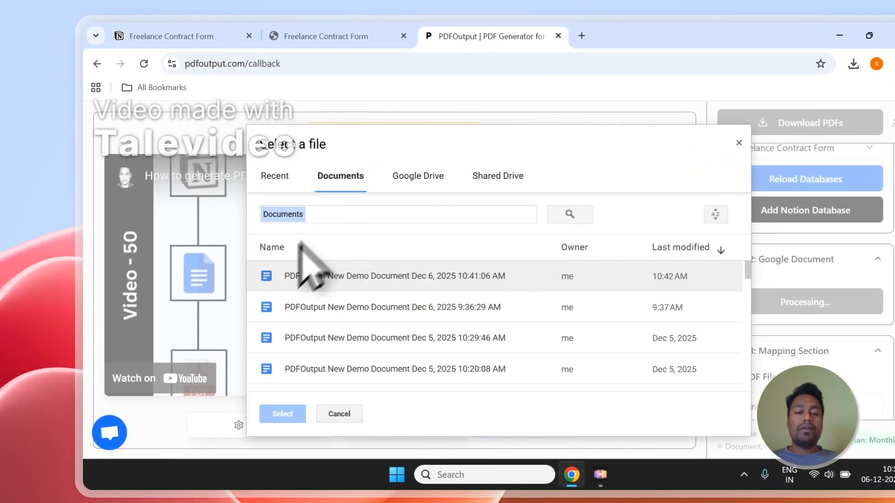
left_click(326, 338)
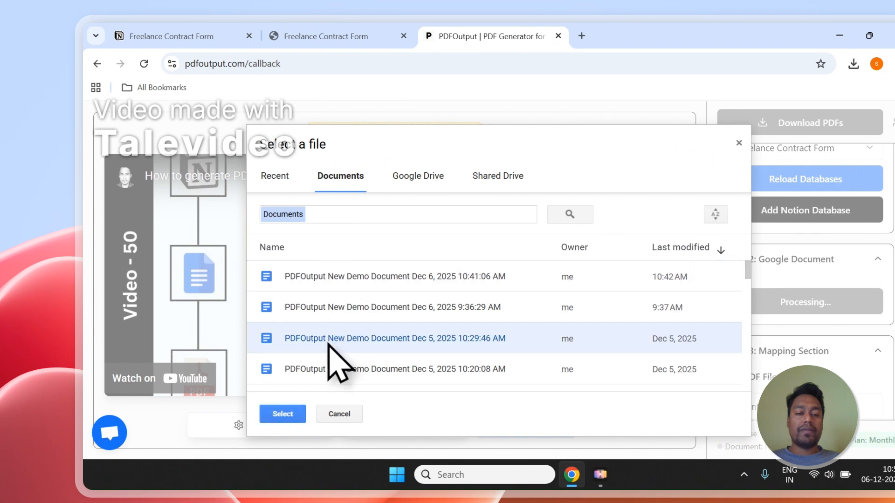
left_click(331, 310)
left_click(335, 282)
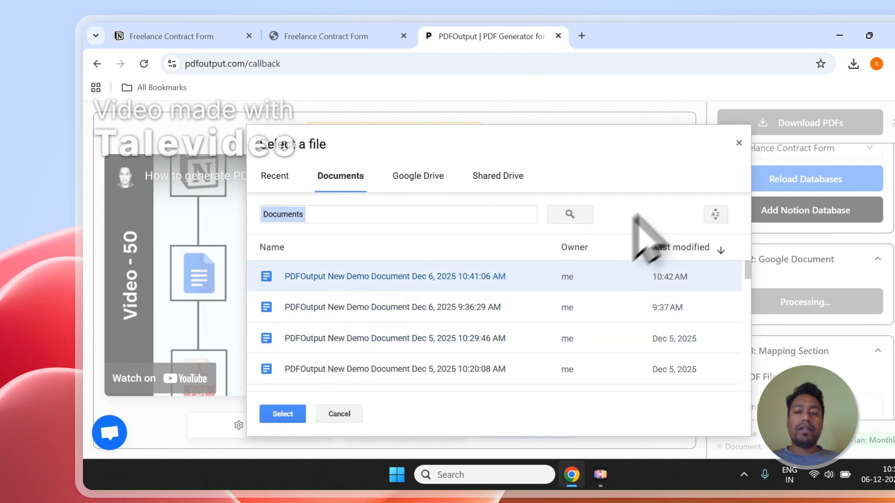
left_click(740, 143)
Step: Add the recommended demo Google document and delete its introductory text and blank lines above the Placeholders heading
left_click(769, 308)
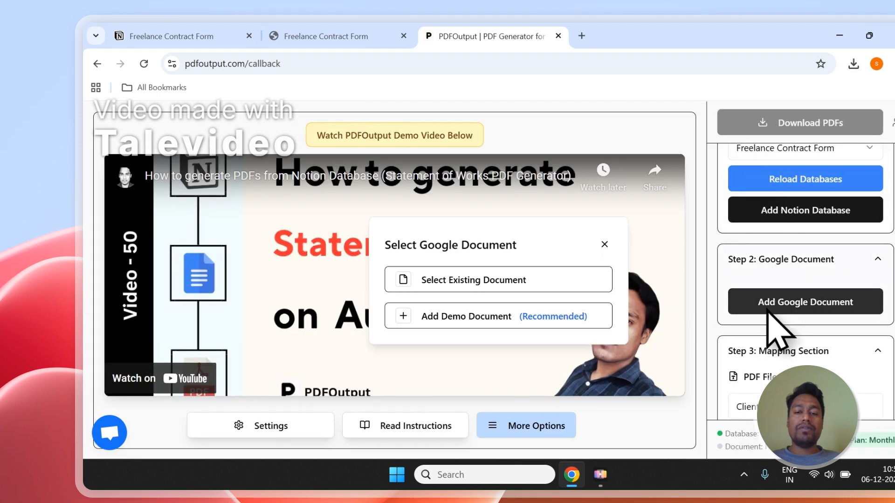
left_click(487, 322)
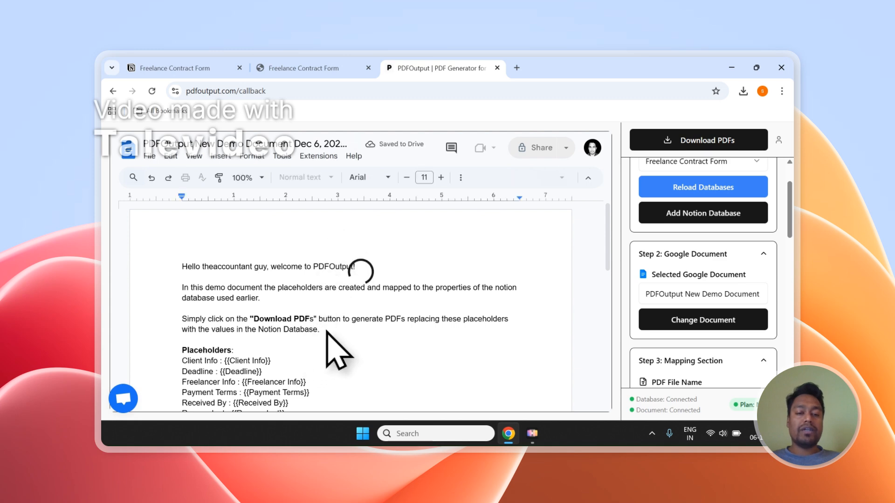
left_click_drag(381, 249, 226, 182)
key("BackSpace")
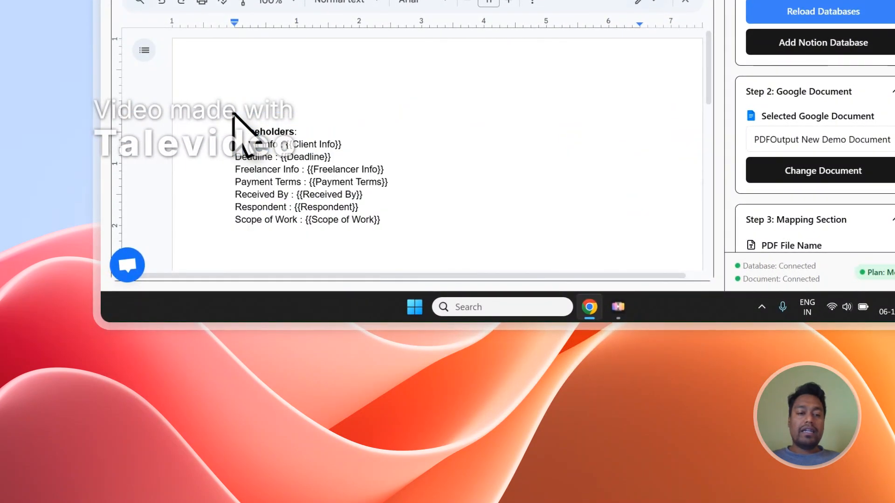
key("BackSpace")
key("BackSpace")
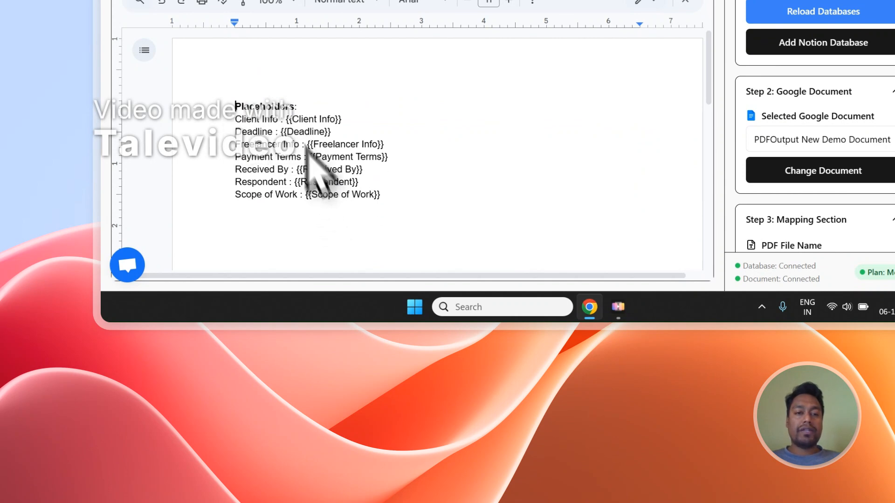
Step: Compare the document's placeholders, such as {{Client Info}}, with the property columns and response values in the Notion Freelance Contract Form
left_click(371, 36)
scroll(282, 382, "down", 1)
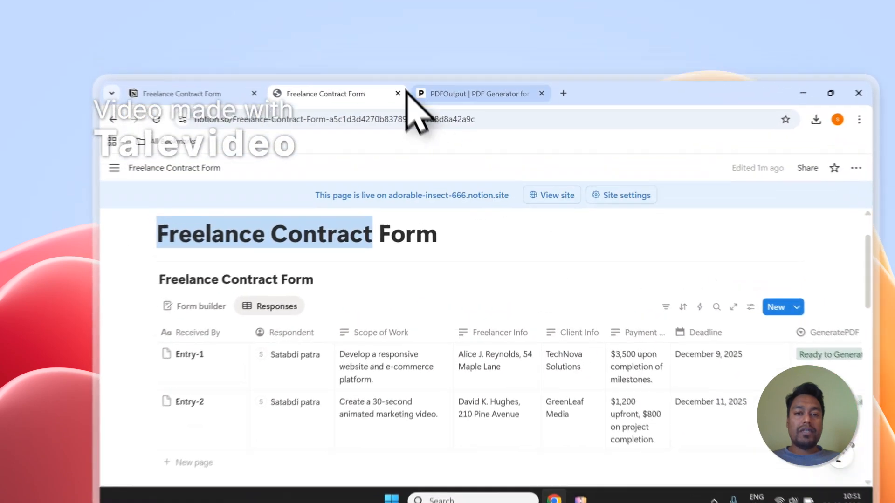
left_click(410, 68)
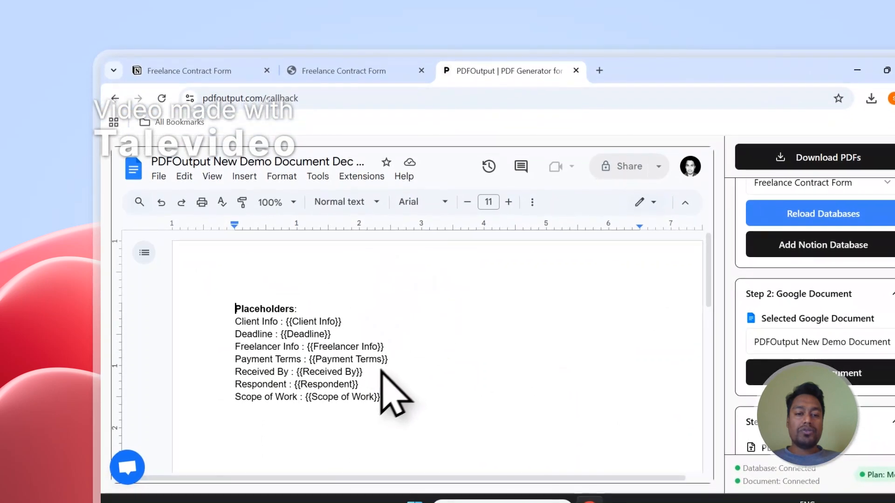
double_click(391, 360)
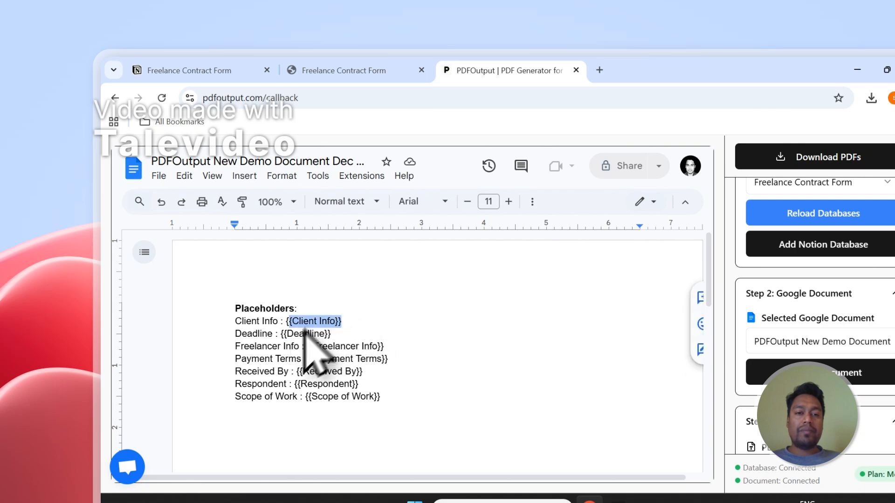
left_click(343, 69)
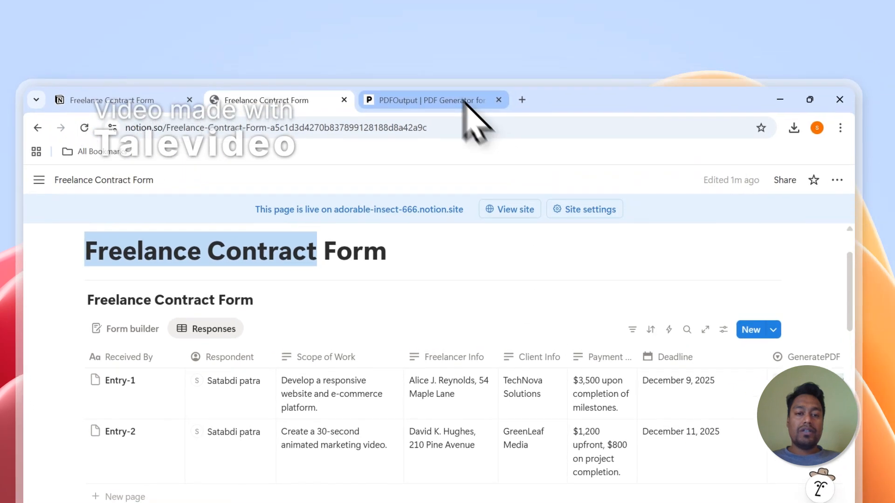
left_click(540, 78)
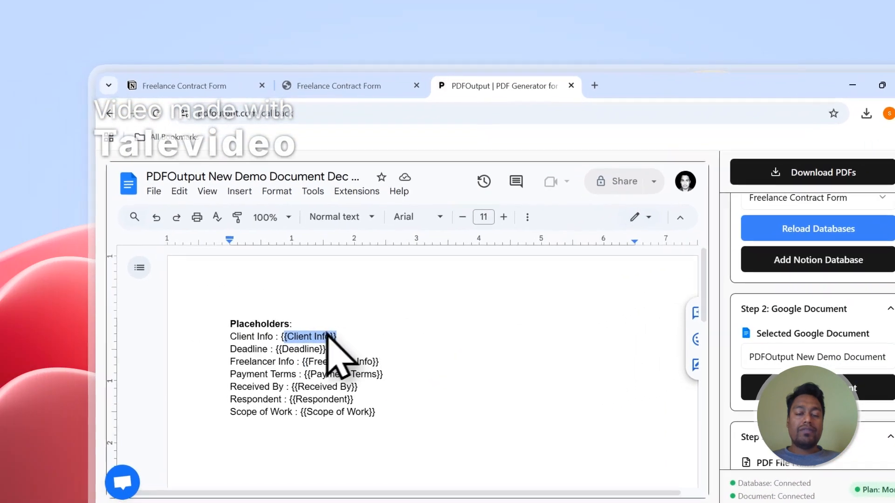
left_click(332, 75)
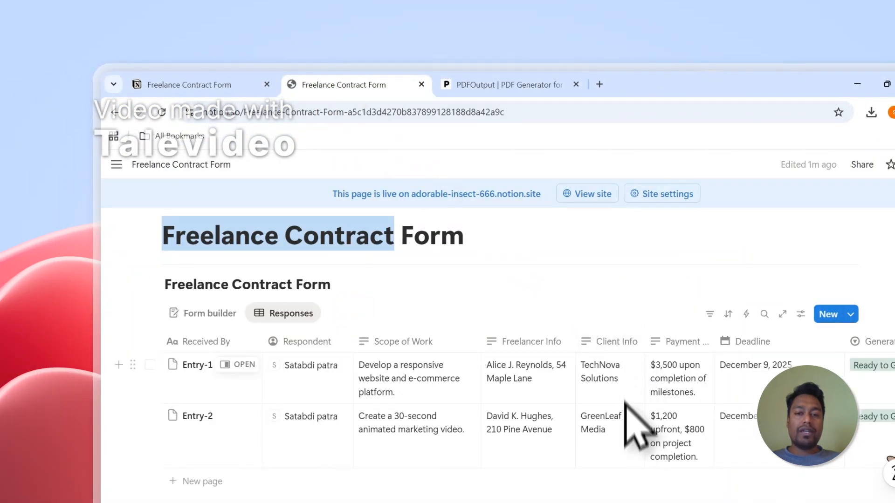
left_click(557, 85)
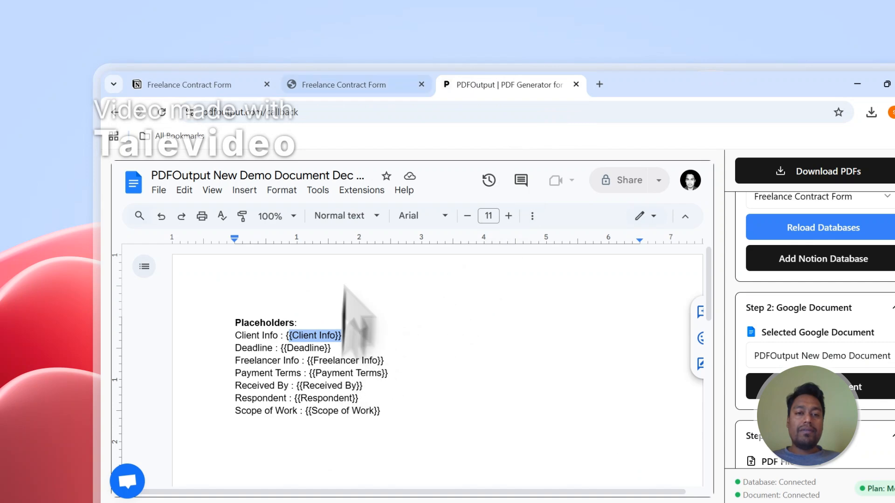
left_click(396, 85)
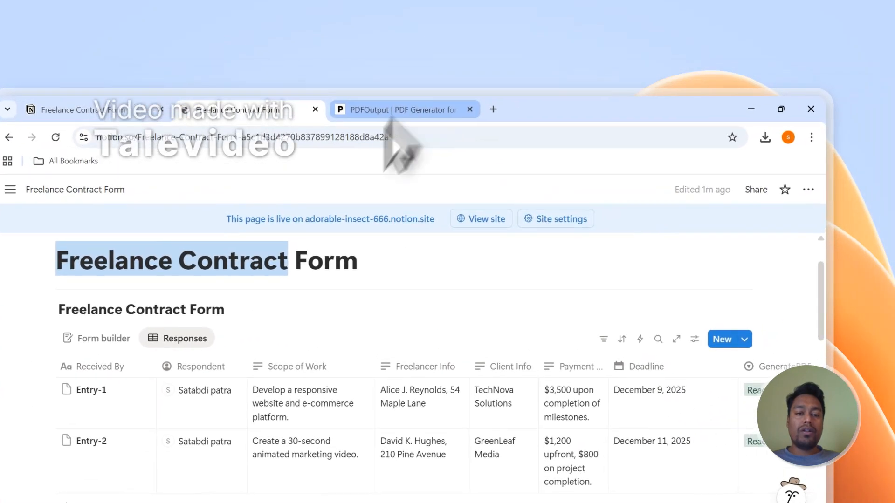
left_click(497, 86)
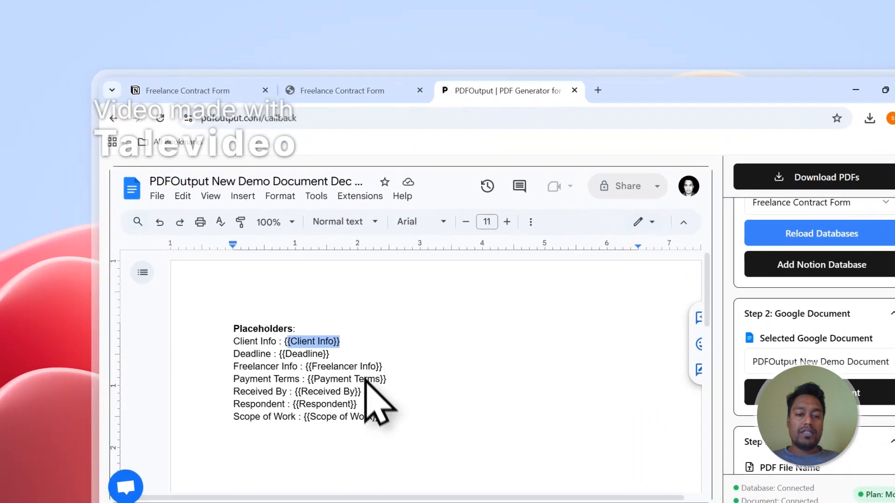
Step: Copy the Payment Terms placeholder and add the line "Payment Terms - {{Payment Terms}}" below the document's placeholder list
scroll(811, 381, "down", 10)
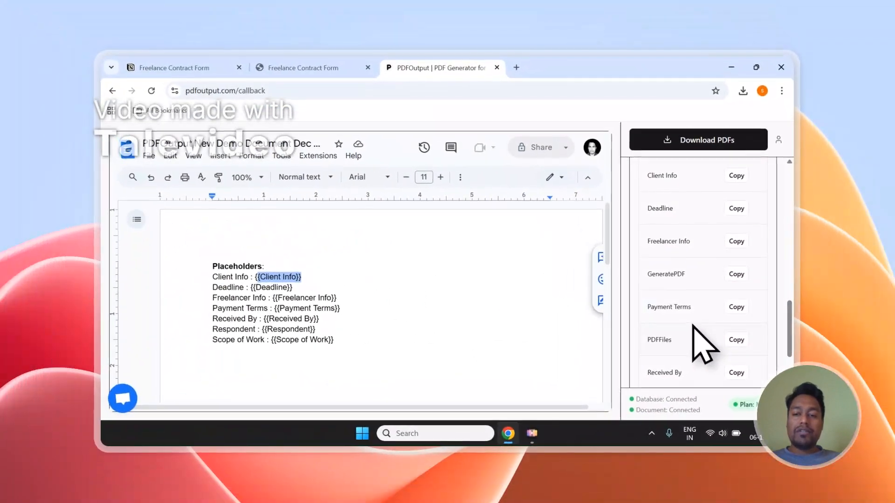
left_click(735, 308)
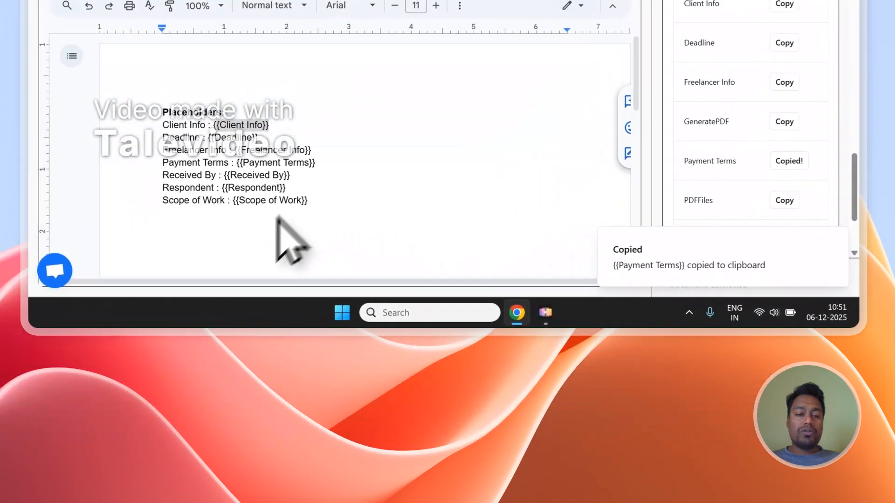
left_click(148, 334)
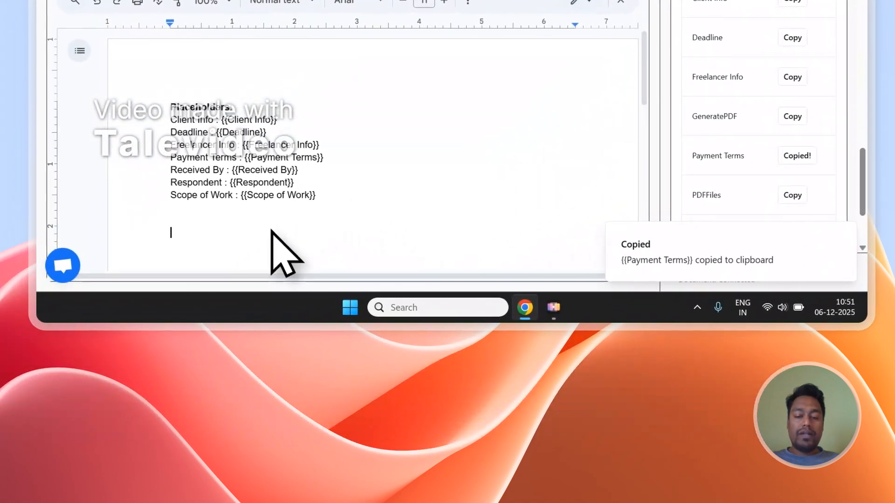
type("Paymetn")
key("BackSpace")
key("BackSpace")
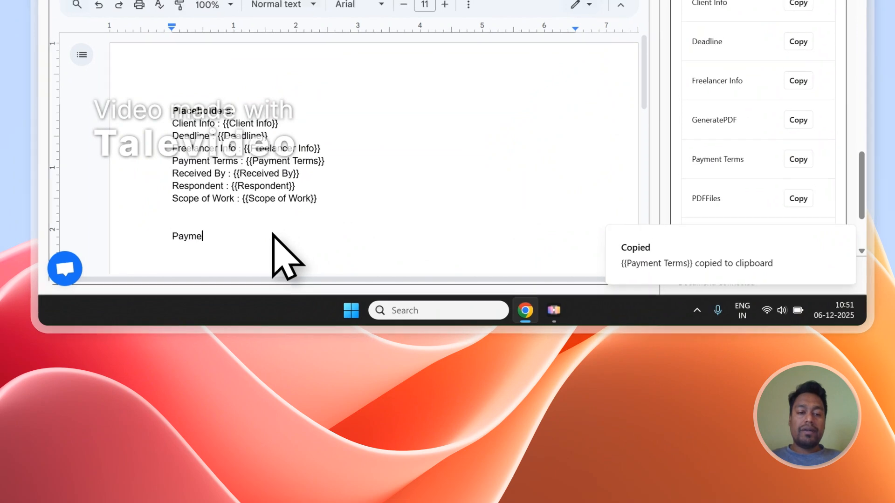
type("nt Terms - {{Payment Terms")
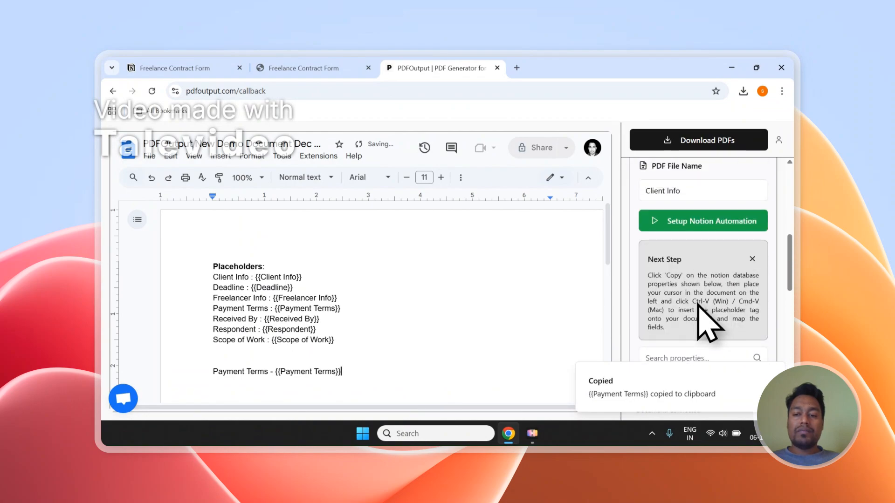
left_click_drag(697, 302, 667, 311)
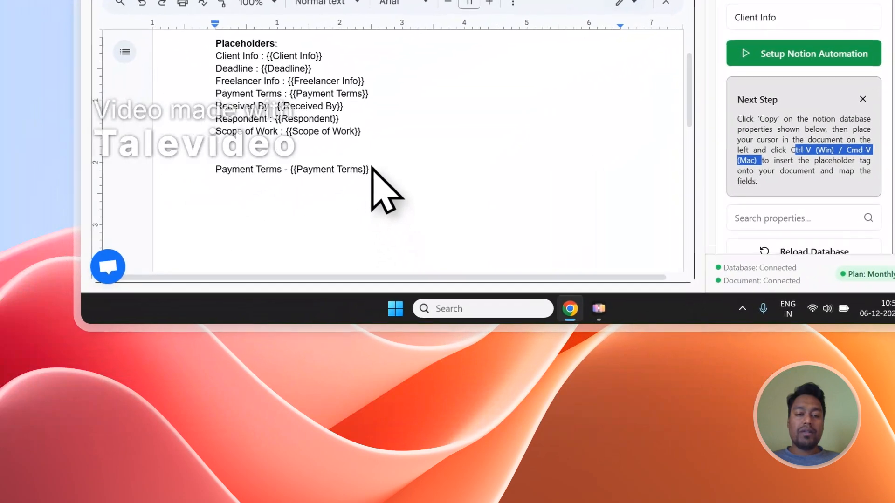
Step: Copy the Respondent placeholder and add the line "Respondent - {{Respondent}}" below the Payment Terms line in the document
left_click_drag(371, 170, 296, 170)
scroll(861, 172, "down", 6)
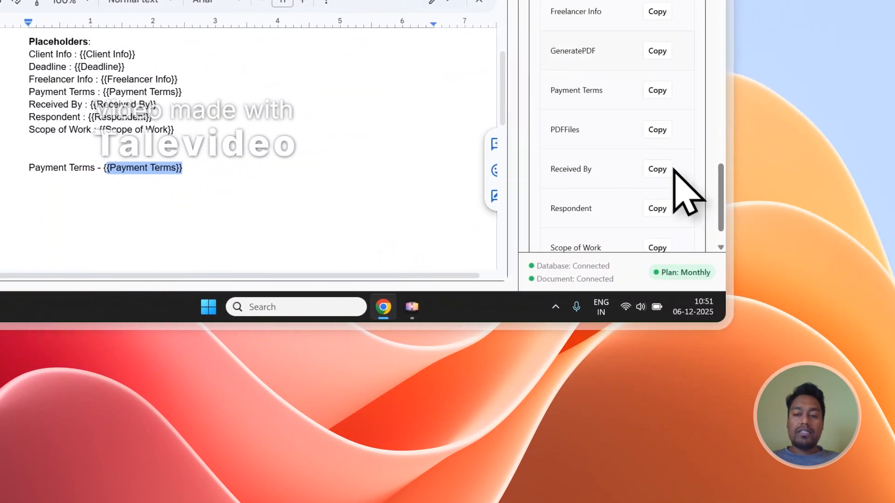
left_click(645, 208)
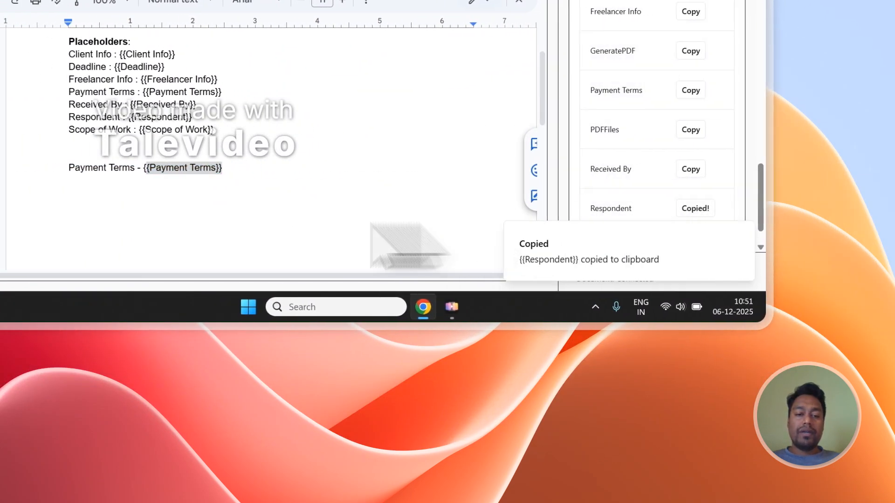
left_click(100, 223)
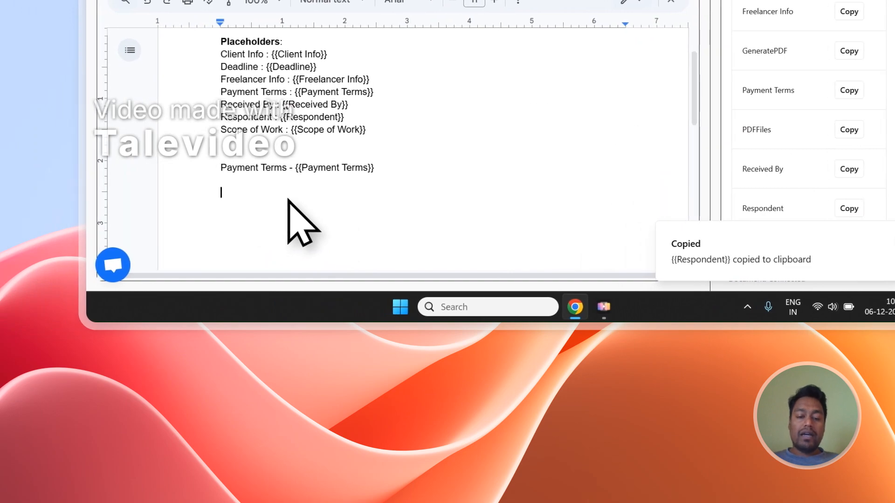
type("es")
key("BackSpace")
key("BackSpace")
type("Respondent - {{Respondent")
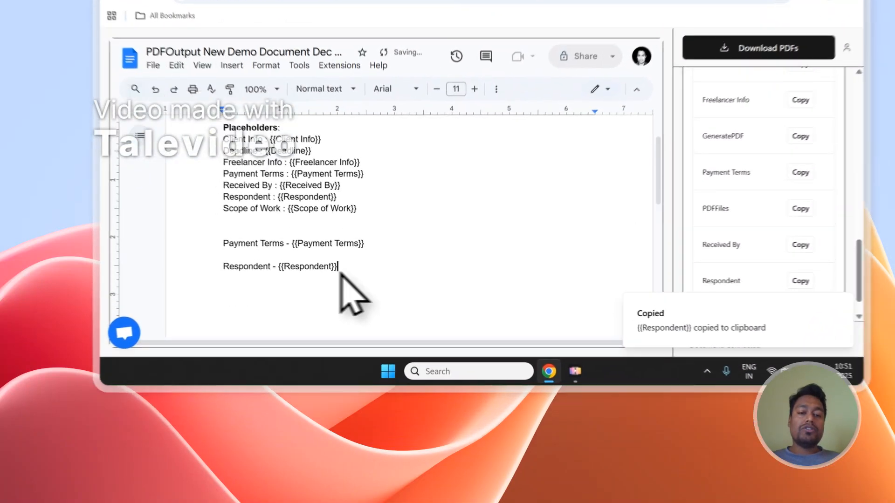
Step: Review the added placeholder lines in the document against the responses in the Notion Freelance Contract Form
left_click_drag(317, 342, 259, 341)
scroll(655, 299, "up", 4)
scroll(573, 154, "up", 3)
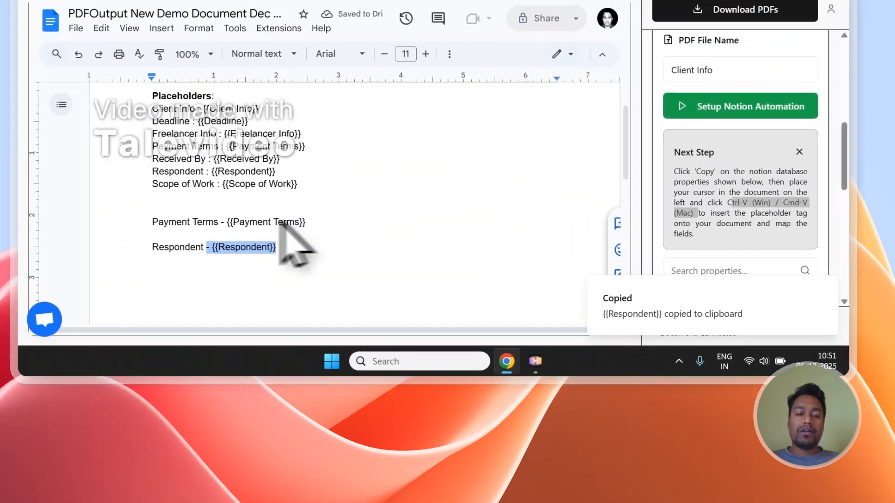
left_click(145, 167)
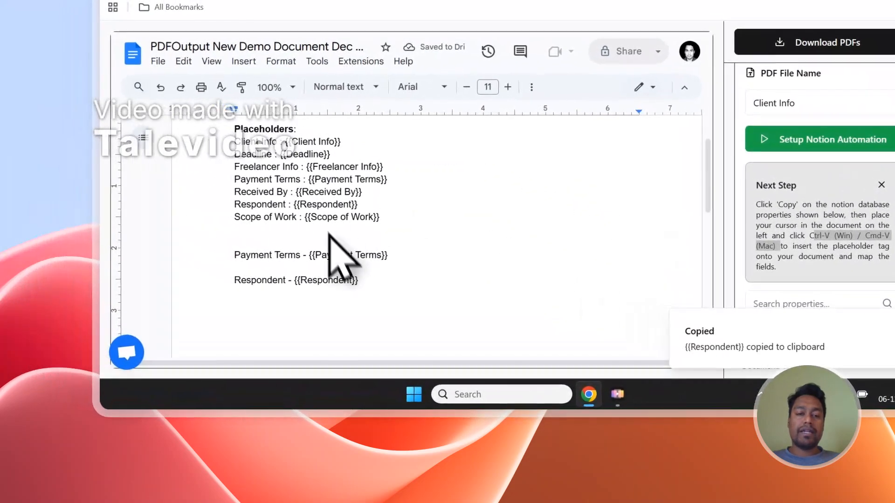
scroll(774, 223, "up", 3)
left_click_drag(546, 206, 590, 210)
left_click(267, 85)
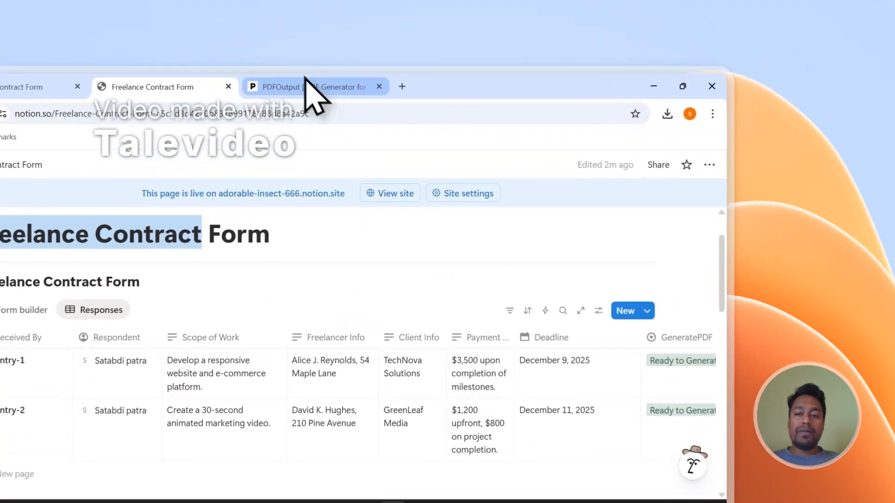
Step: Return to PDFOutput and choose Client Info as the property for the PDF file name
left_click(429, 68)
left_click(680, 304)
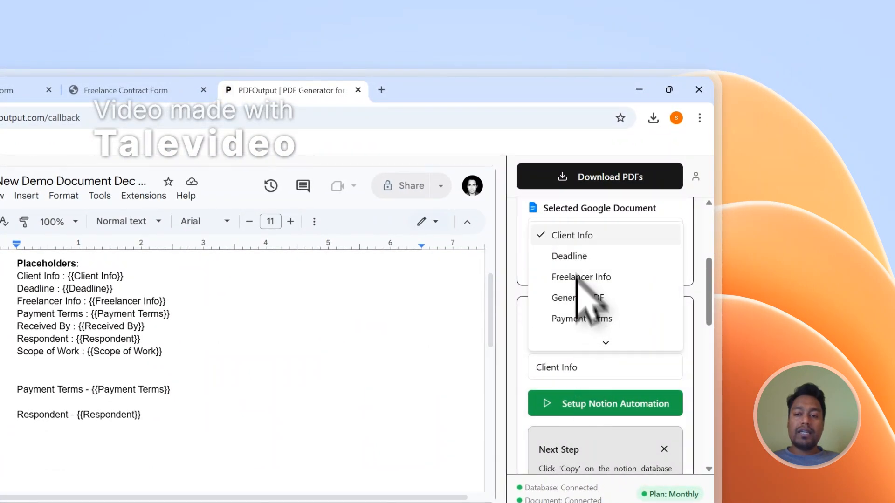
left_click(573, 236)
left_click(612, 332)
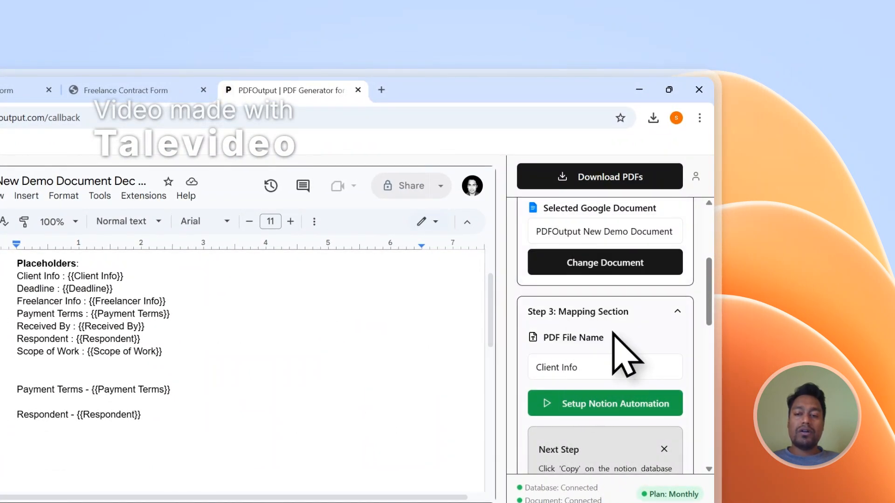
scroll(416, 426, "up", 2)
scroll(555, 385, "up", 4)
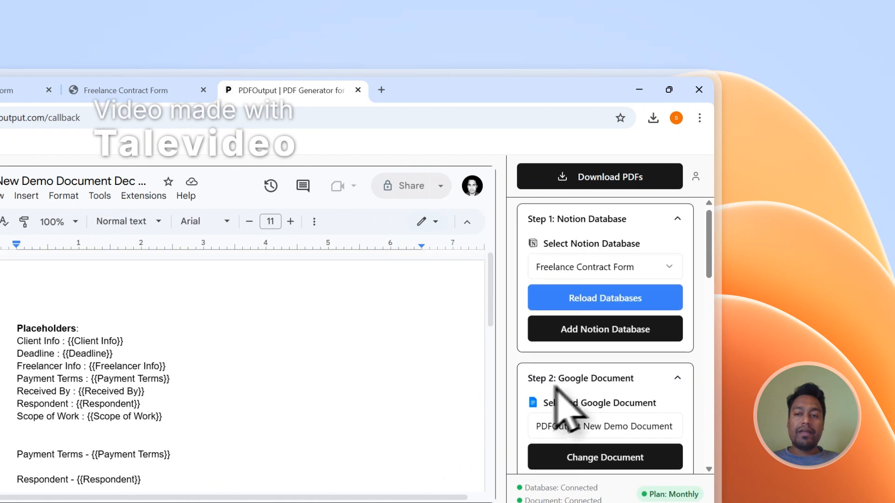
Step: Check the GeneratePDF and PDFFiles columns in the Notion responses and start PDF generation in PDFOutput
left_click(126, 90)
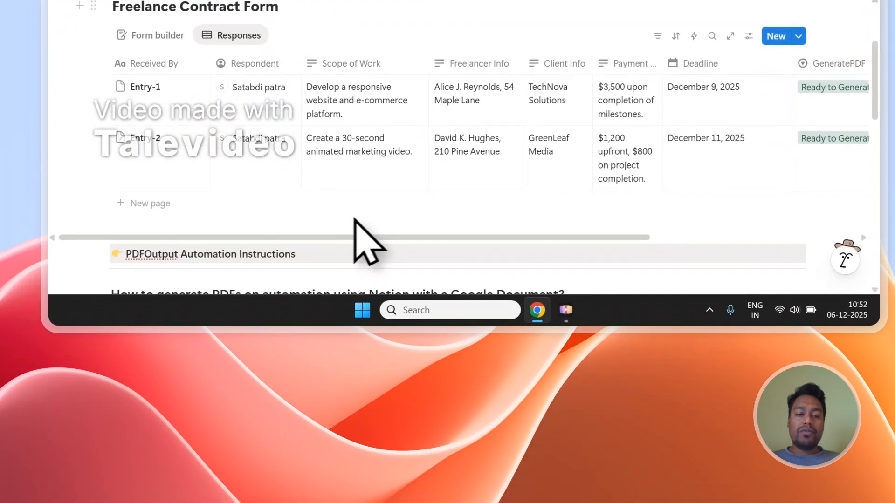
left_click_drag(307, 237, 634, 243)
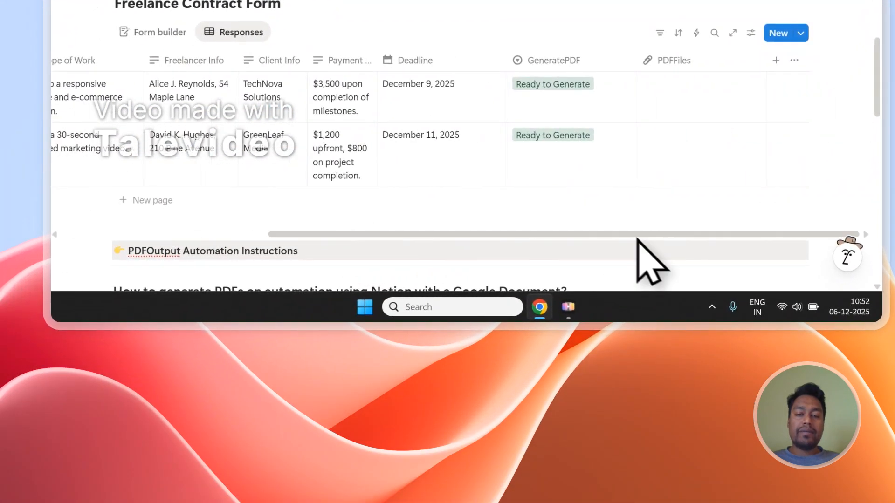
scroll(622, 187, "up", 1)
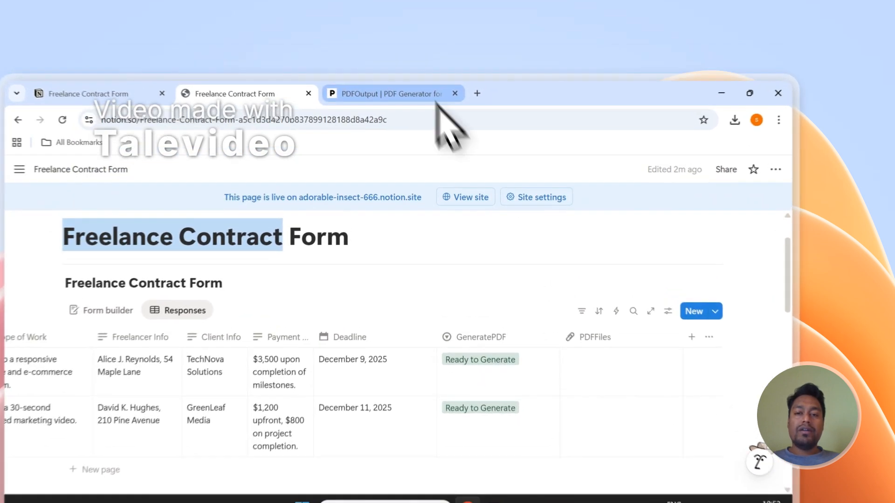
left_click(447, 69)
left_click(696, 142)
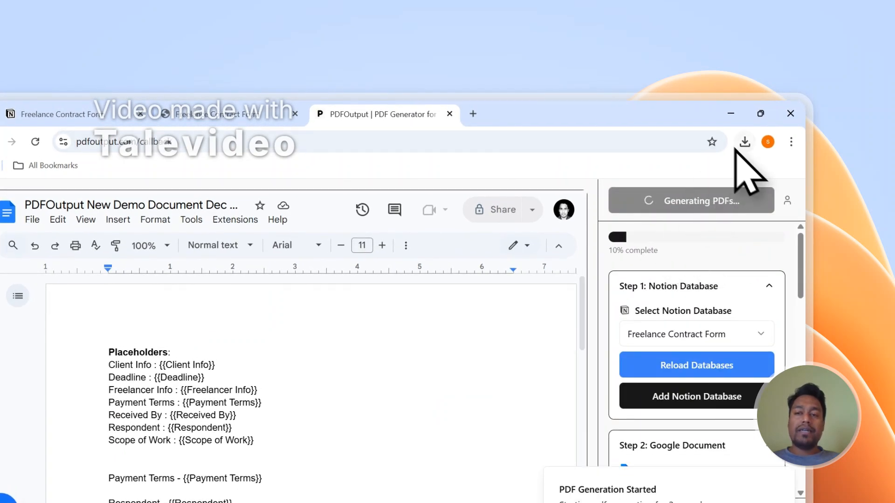
Step: Open the TechNova Solutions PDF from the PDFFiles column of the Notion responses and review its filled-in fields
left_click(287, 115)
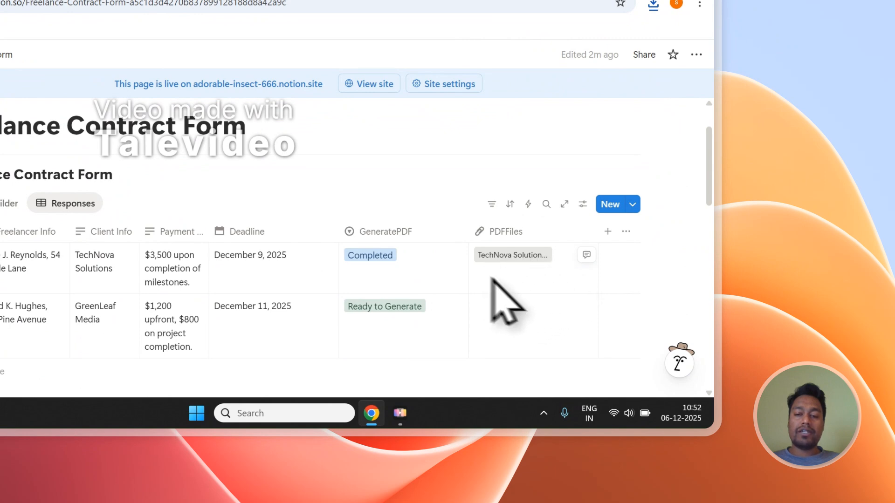
left_click(512, 260)
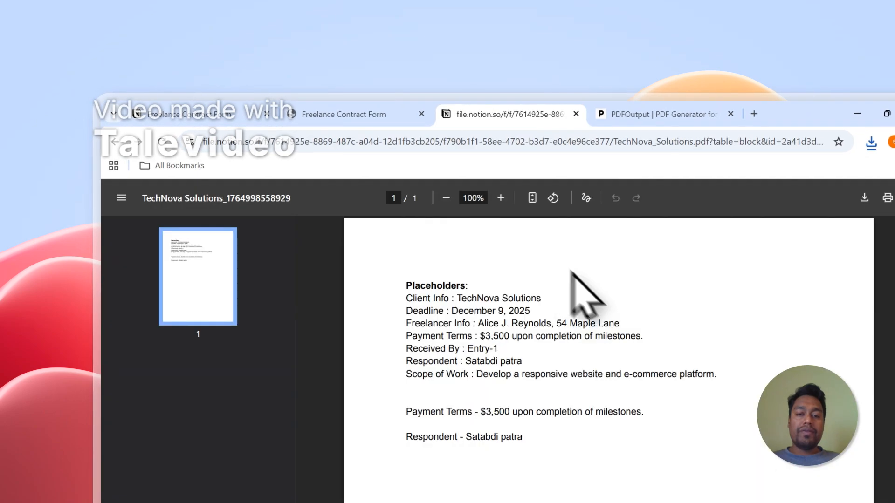
left_click_drag(405, 282, 642, 413)
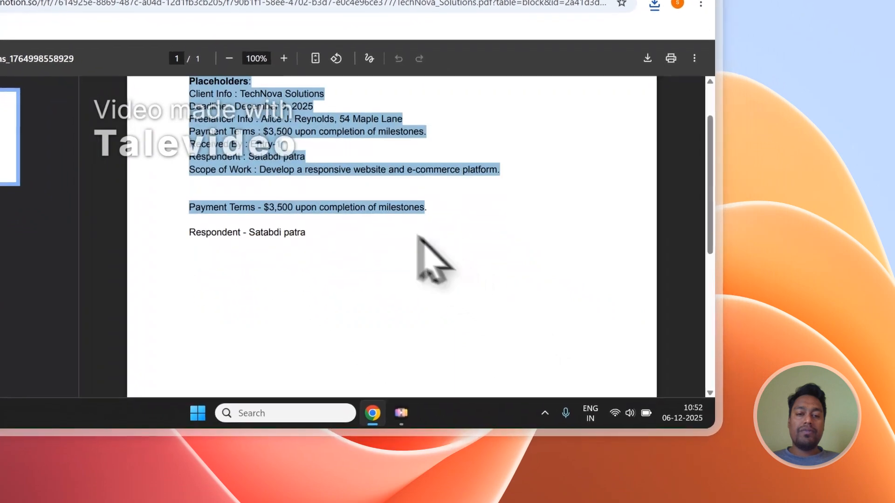
left_click(418, 237)
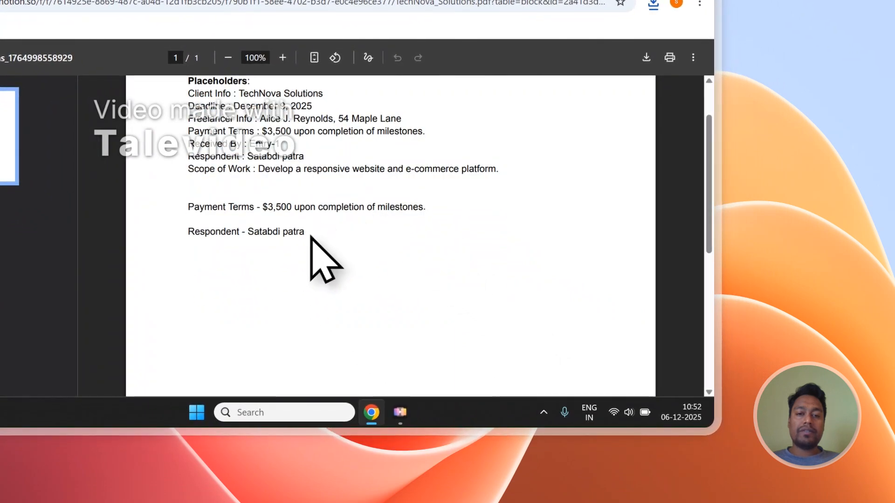
scroll(310, 233, "up", 2)
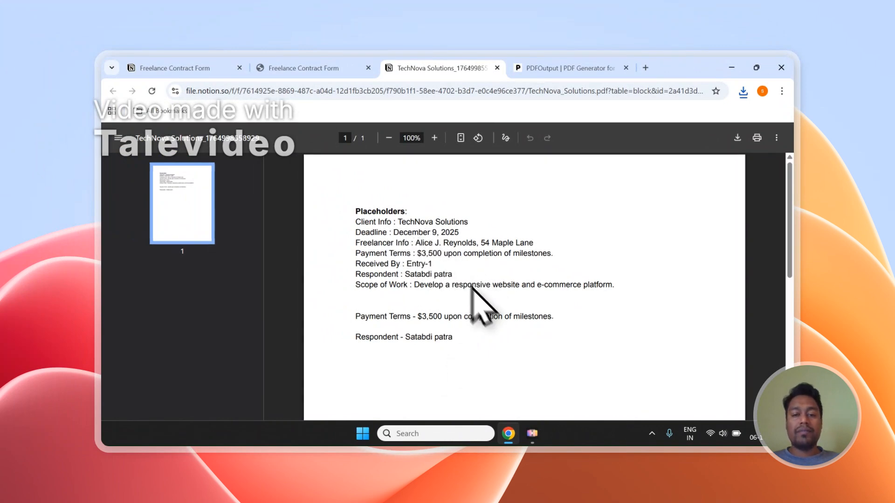
scroll(485, 289, "down", 1)
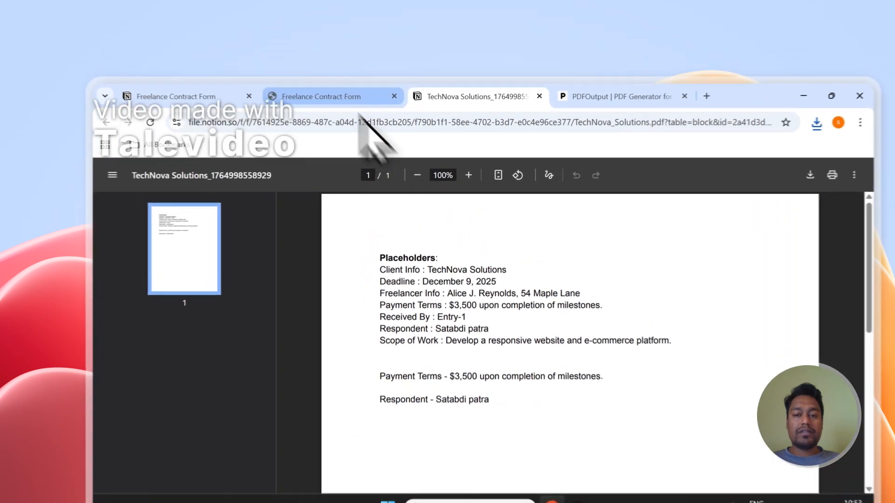
Step: Open the GreenLeaf Media PDF from the second response's PDFFiles cell and review its filled-in fields
left_click(322, 69)
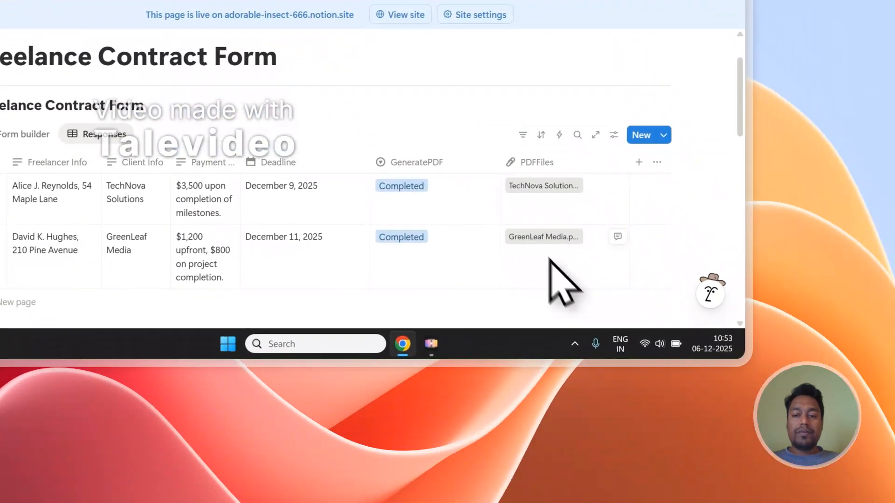
left_click(544, 239)
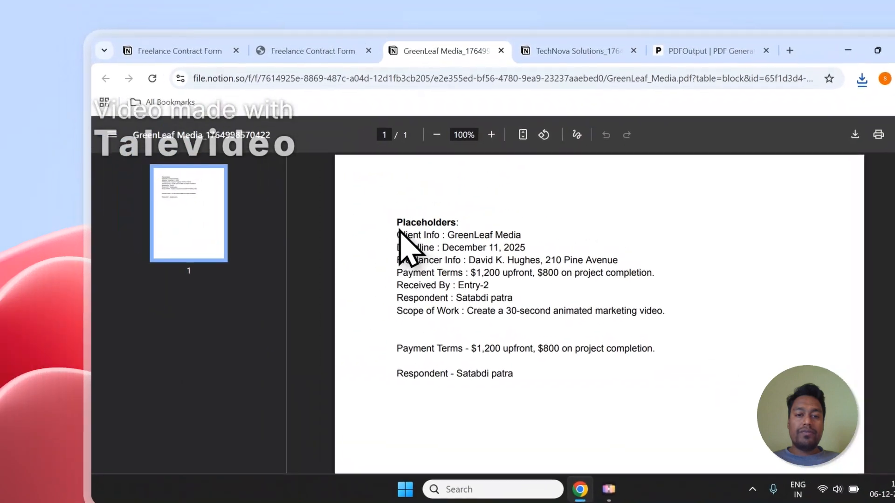
left_click_drag(399, 231, 581, 343)
scroll(556, 281, "down", 1)
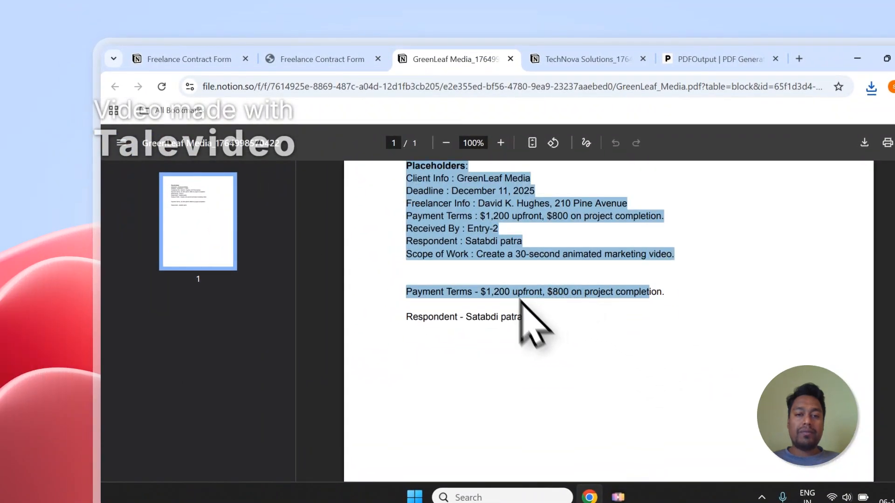
Step: Compare the TechNova Solutions and GreenLeaf Media PDFs and close both of them
left_click(559, 59)
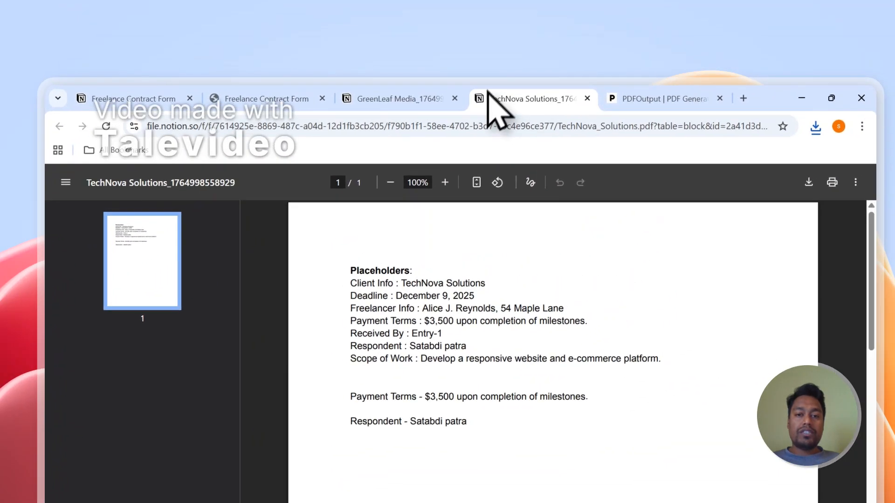
left_click(462, 59)
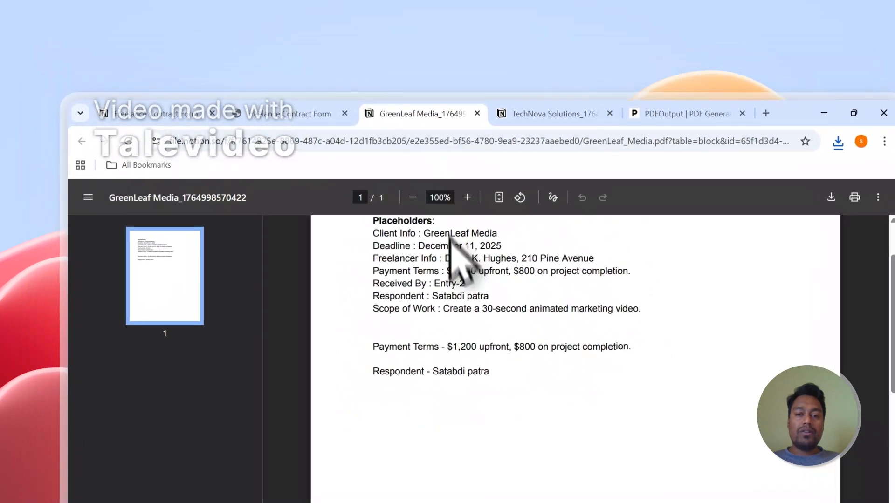
scroll(463, 320, "up", 1)
left_click(522, 112)
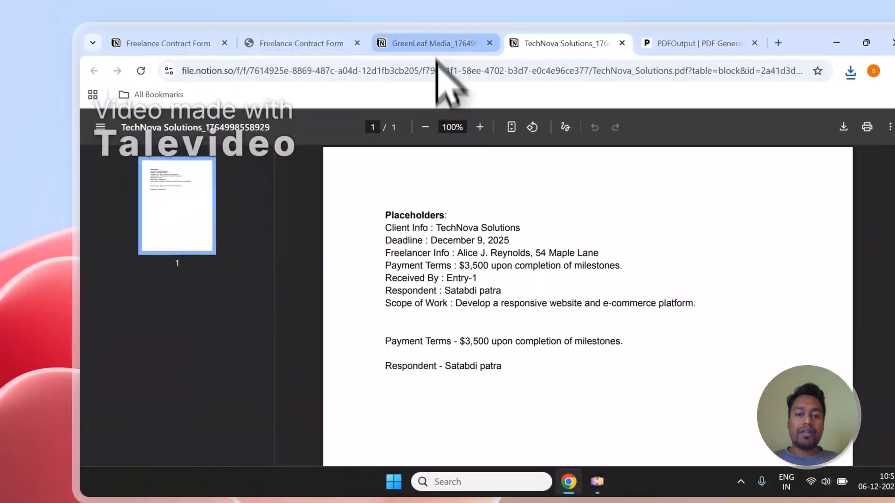
left_click(455, 64)
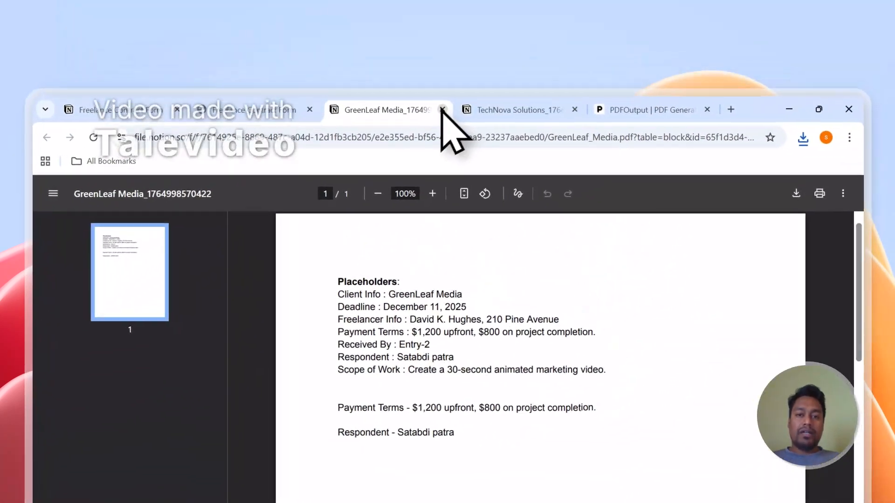
left_click(504, 106)
left_click(435, 113)
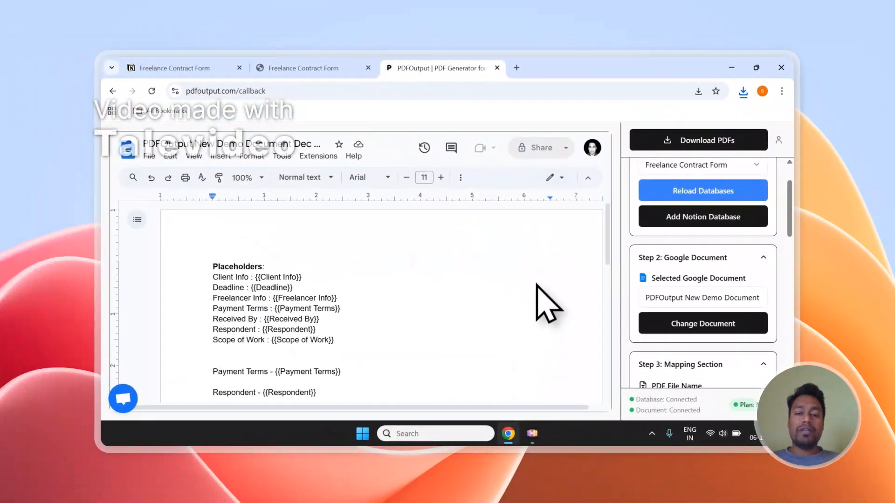
Step: Look at the Setup Notion Automation option in PDFOutput's mapping section and the submit area of the public Freelance Contract Form
scroll(537, 285, "down", 2)
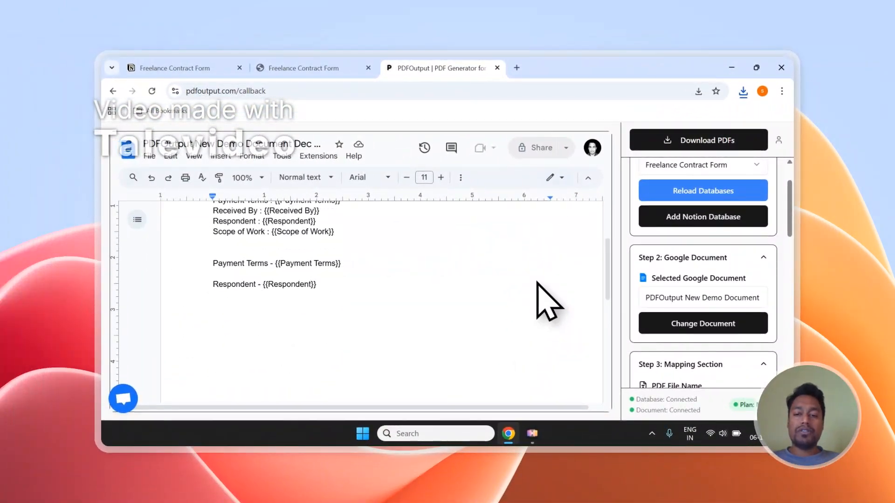
scroll(691, 289, "down", 2)
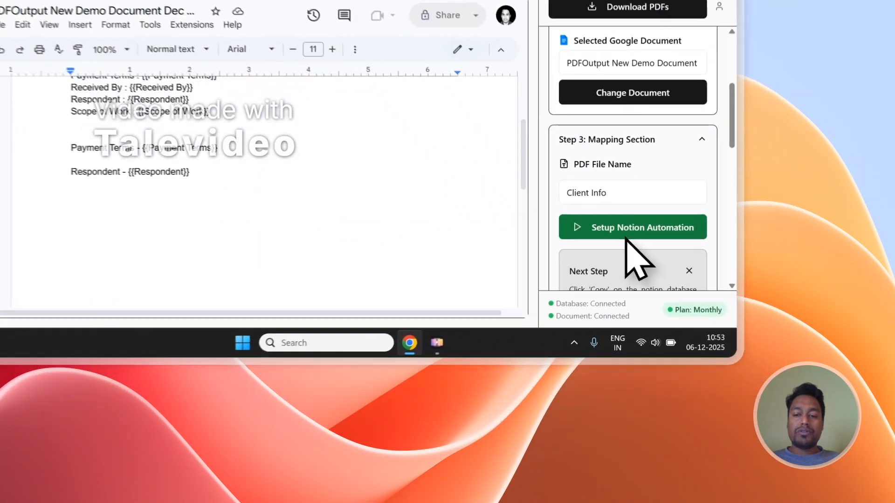
left_click(699, 332)
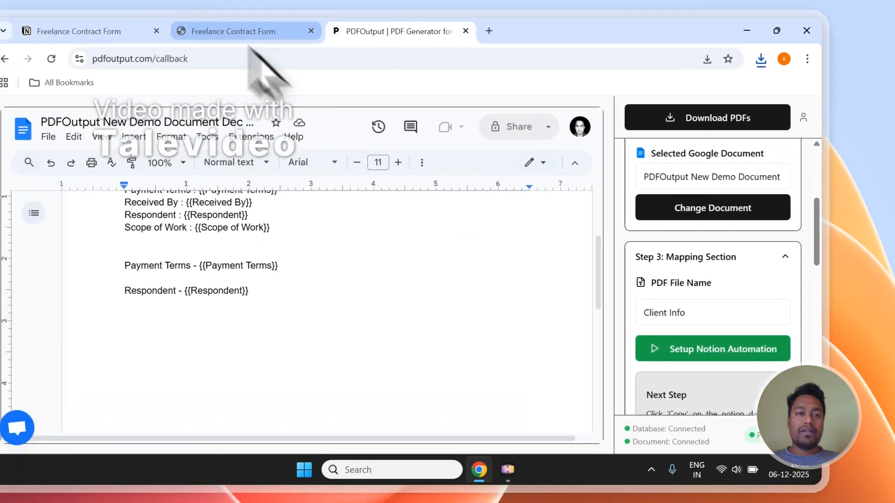
left_click(221, 97)
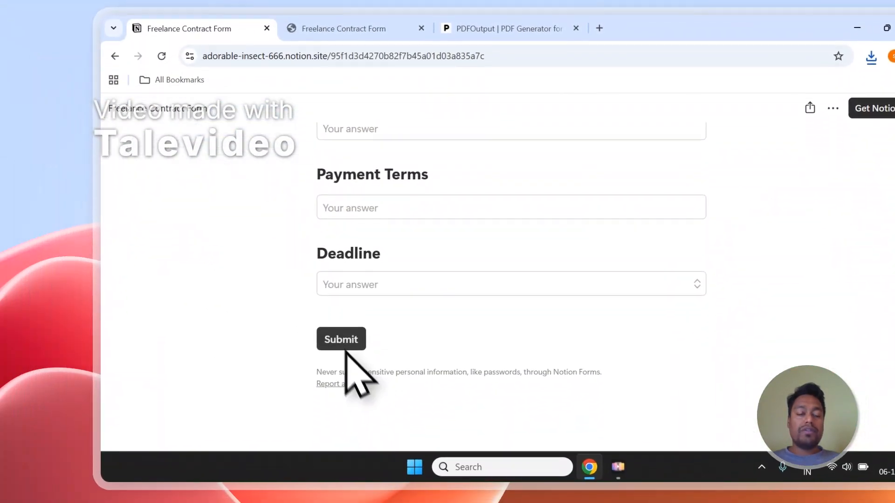
Step: Add a new blank entry to the Notion responses table and set its GeneratePDF status to Ready to Generate
left_click(350, 22)
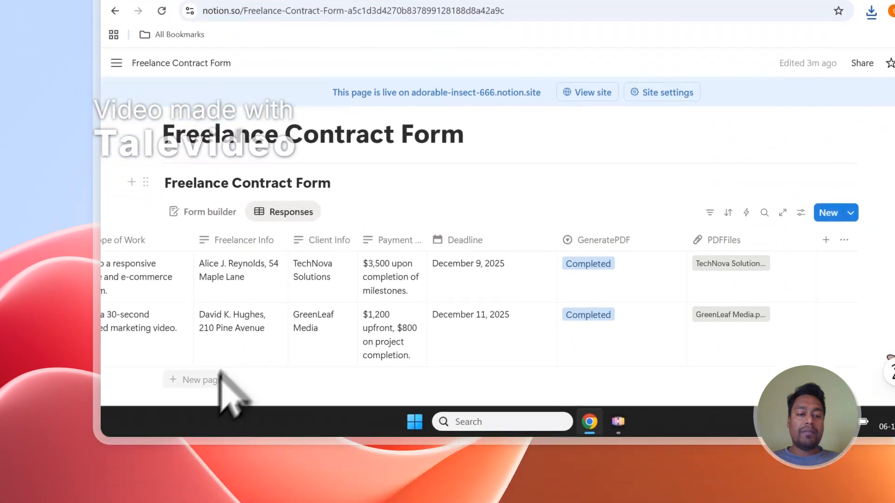
left_click(218, 418)
key("Escape")
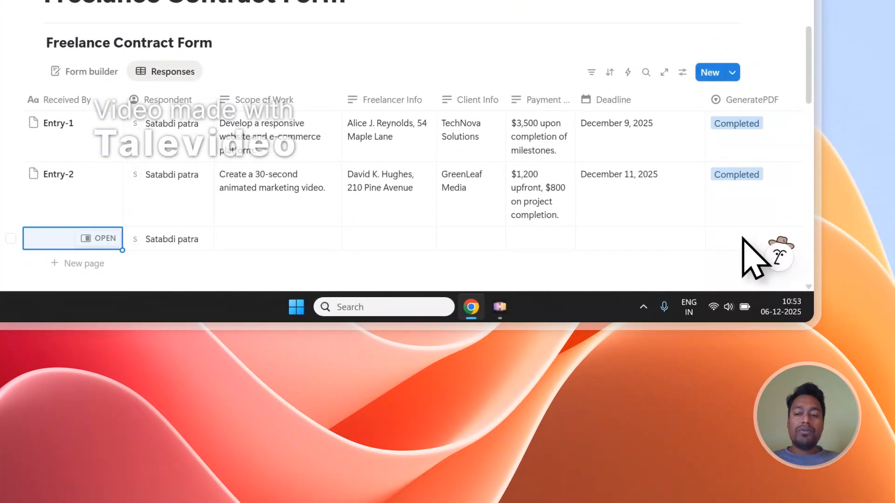
left_click(815, 228)
left_click(688, 163)
scroll(653, 205, "down", 3)
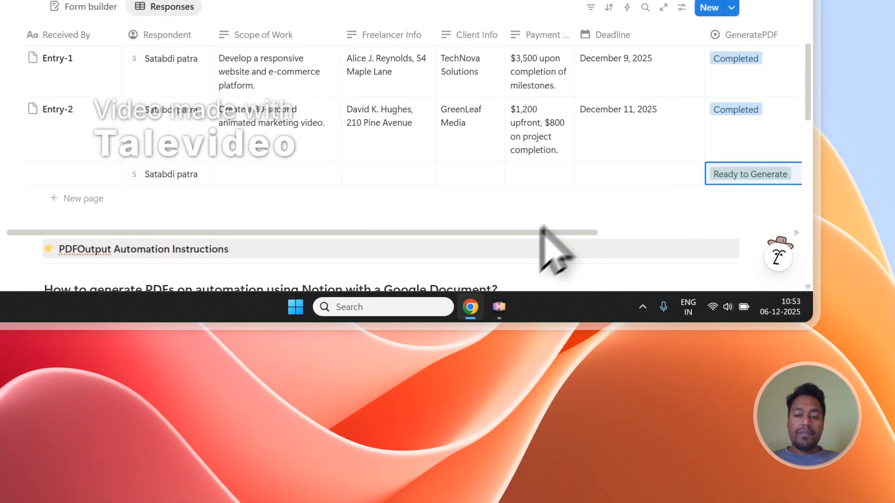
Step: Compare the GeneratePDF and PDFFiles columns of the Notion responses with PDFOutput's database, document and Setup Notion Automation sections
left_click_drag(536, 233, 711, 233)
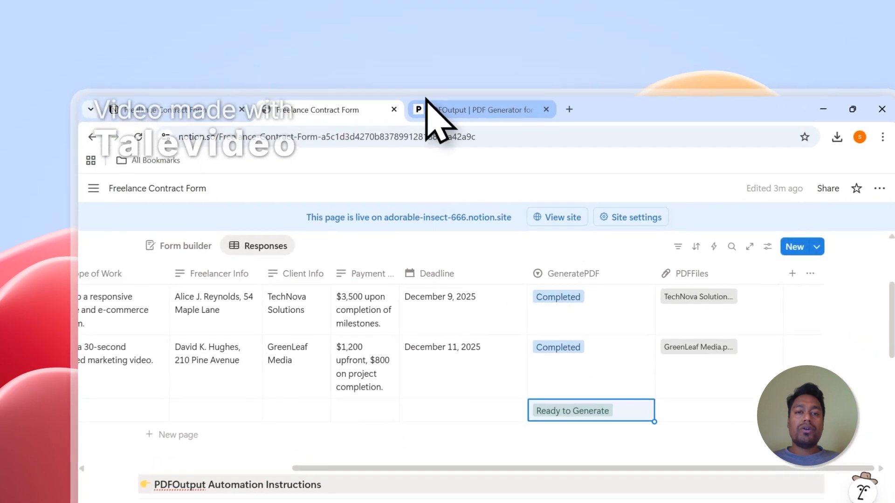
left_click(441, 68)
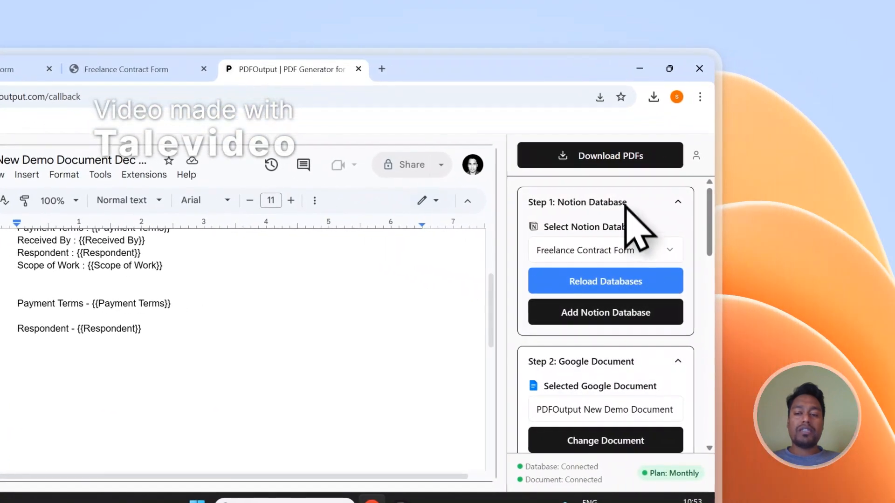
scroll(623, 298, "down", 2)
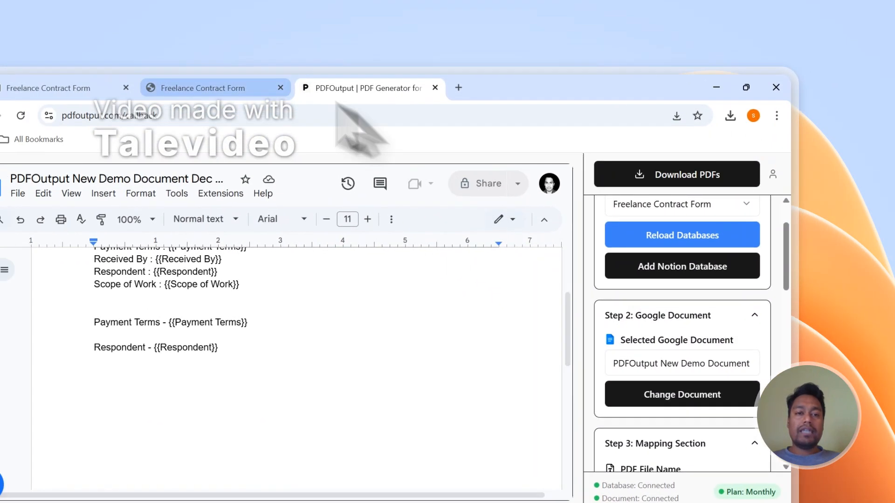
left_click(139, 69)
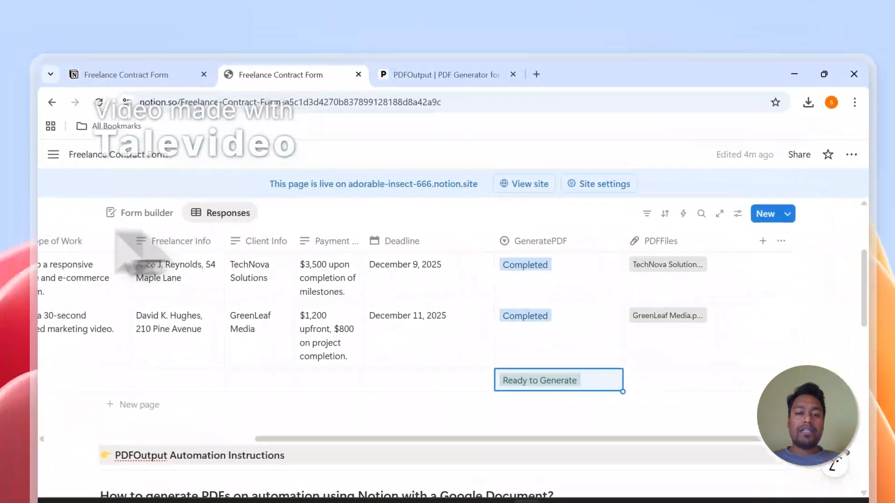
left_click(438, 74)
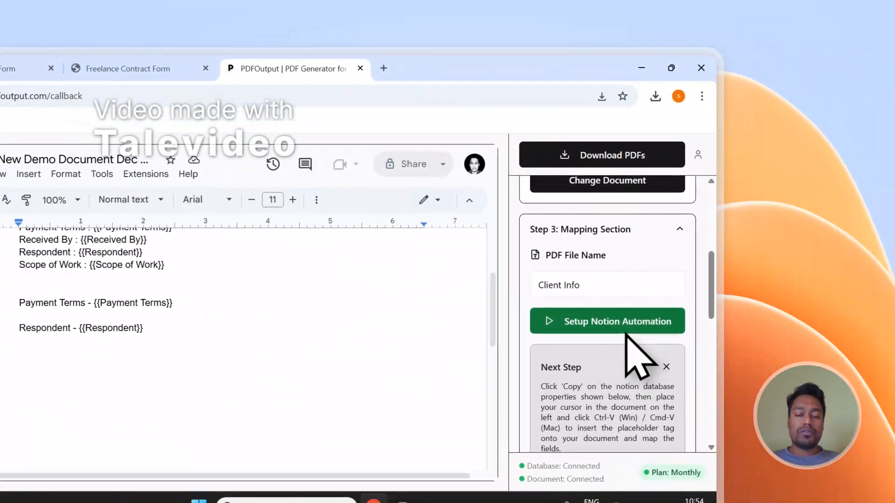
left_click(128, 69)
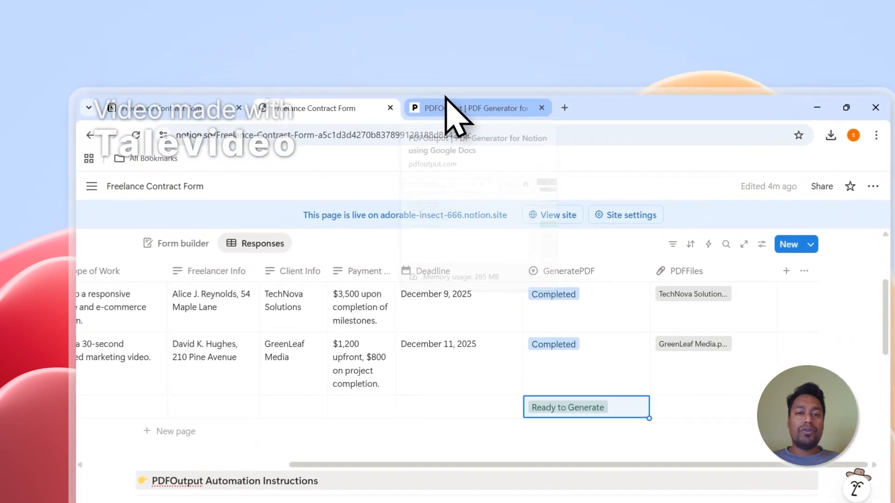
left_click(434, 68)
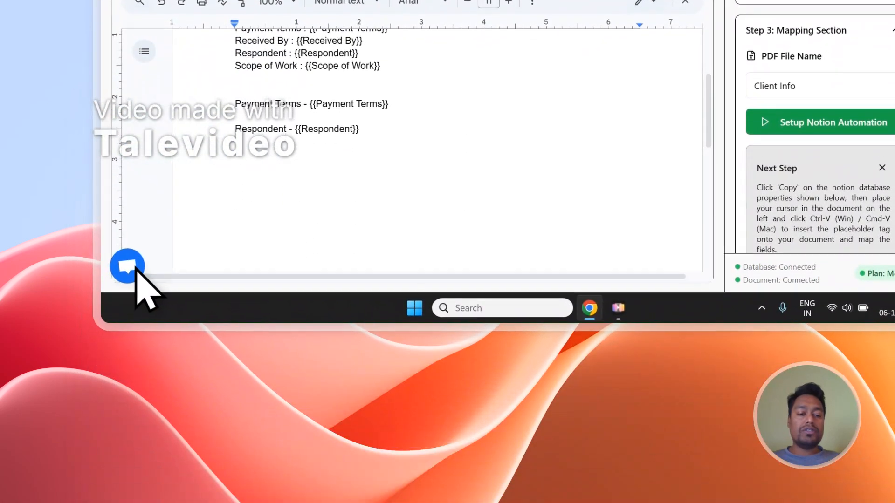
Step: Check PDFOutput's support chat and sign out of the PDFOutput account
left_click(140, 286)
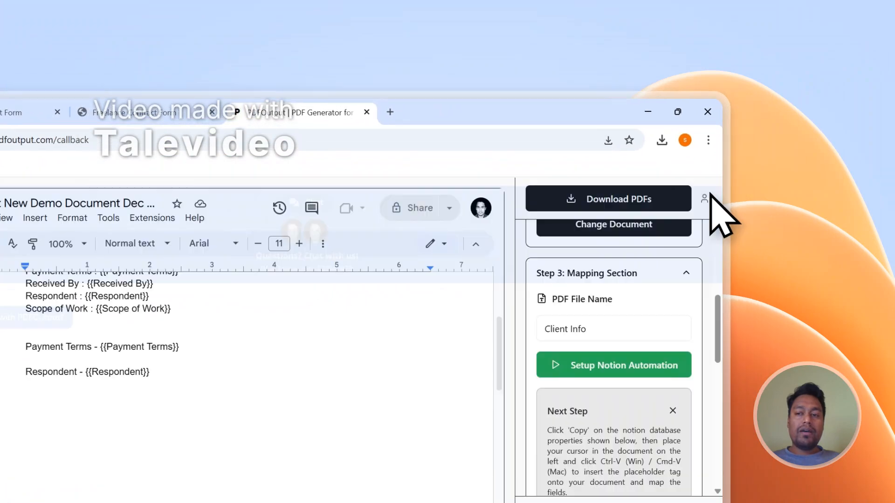
left_click(709, 216)
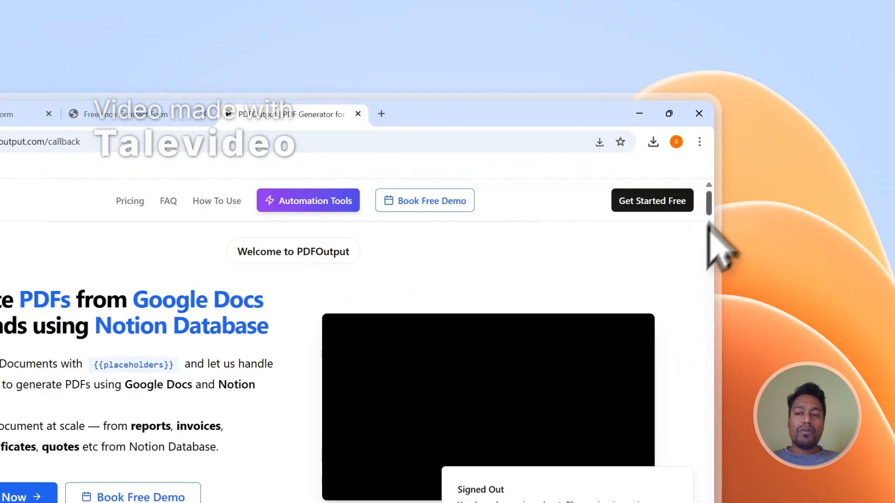
Step: Open PDFOutput's Contact page, look over the Send Message form and Book Free Demo option, and return to the Notion responses table
left_click_drag(708, 200, 708, 413)
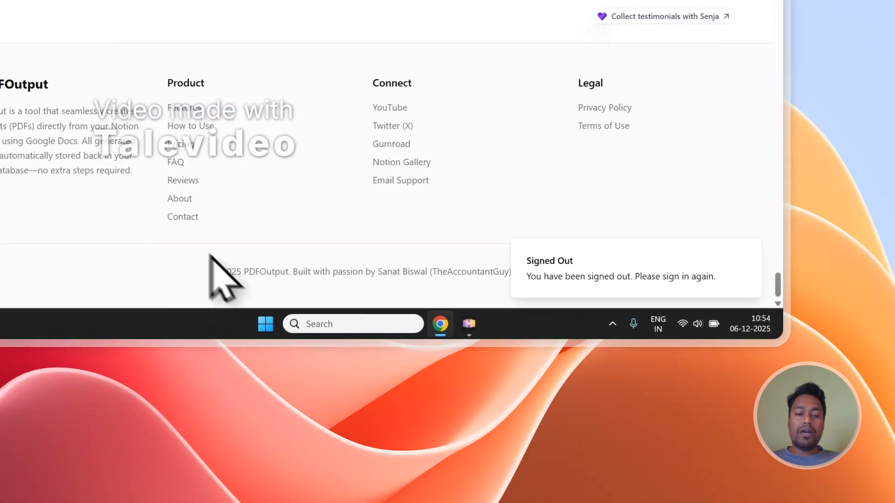
left_click(114, 306)
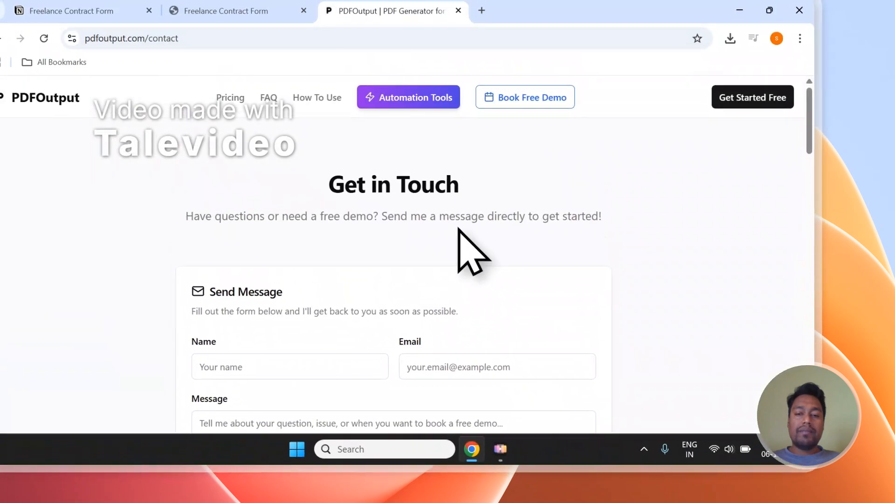
scroll(459, 229, "down", 3)
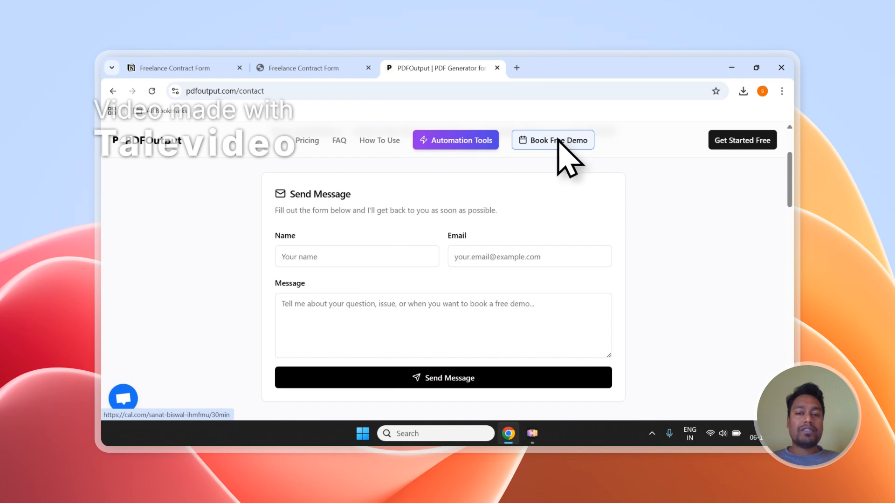
left_click(335, 69)
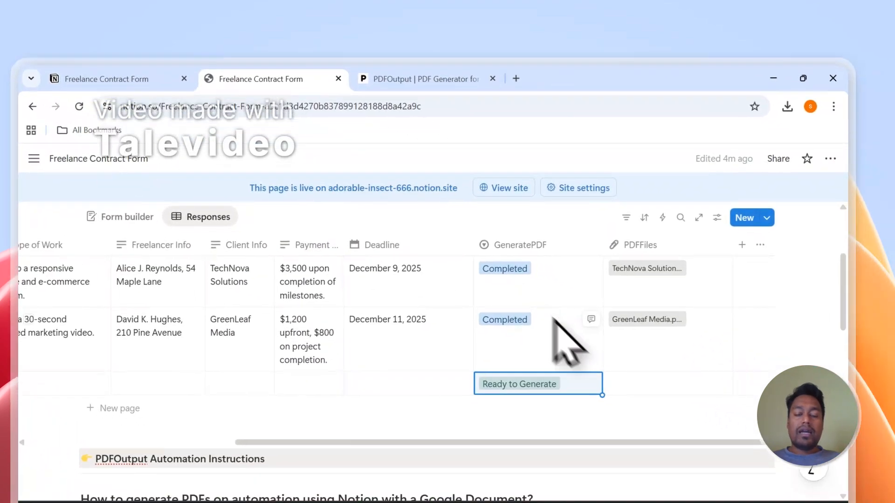